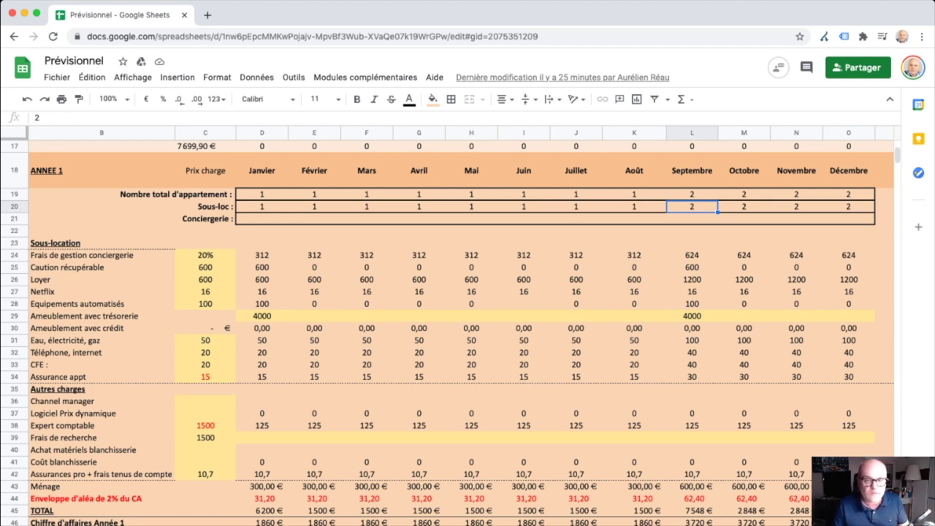
# Step: Try a 0% rate for Année 1's Frais de gestion conciergerie and restore it to 20%
pyautogui.click(205, 254)
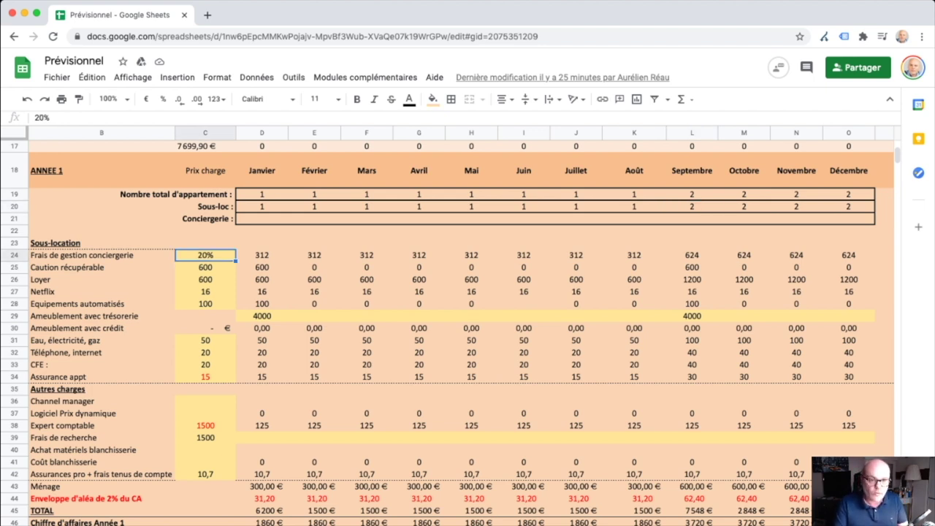
pyautogui.write('0')
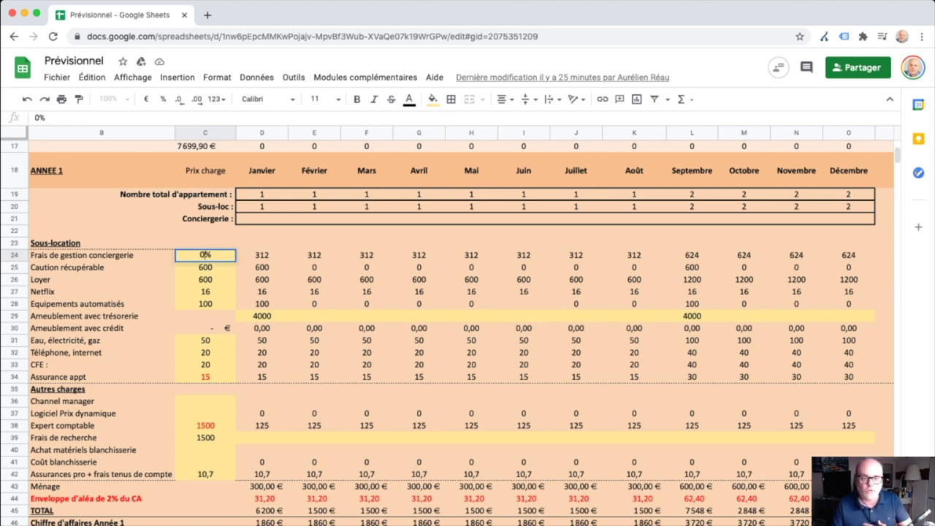
pyautogui.press('Return')
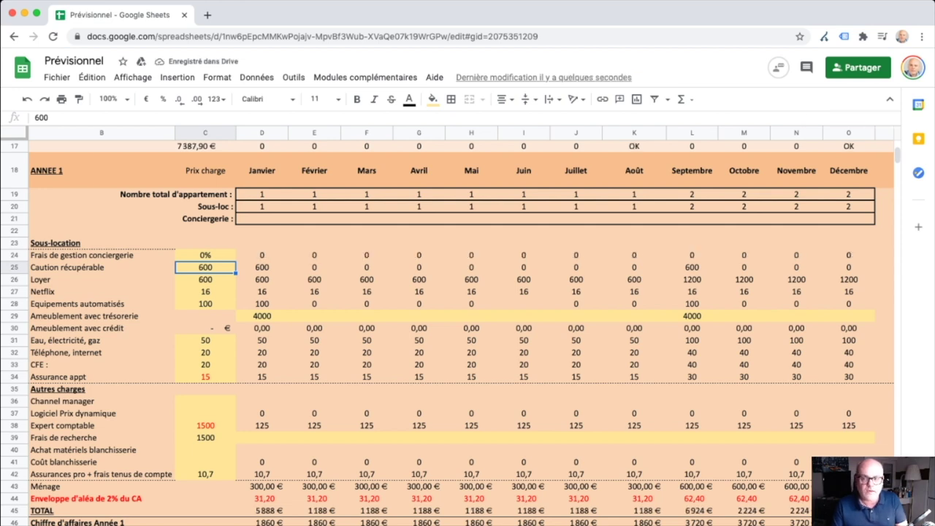
pyautogui.click(204, 254)
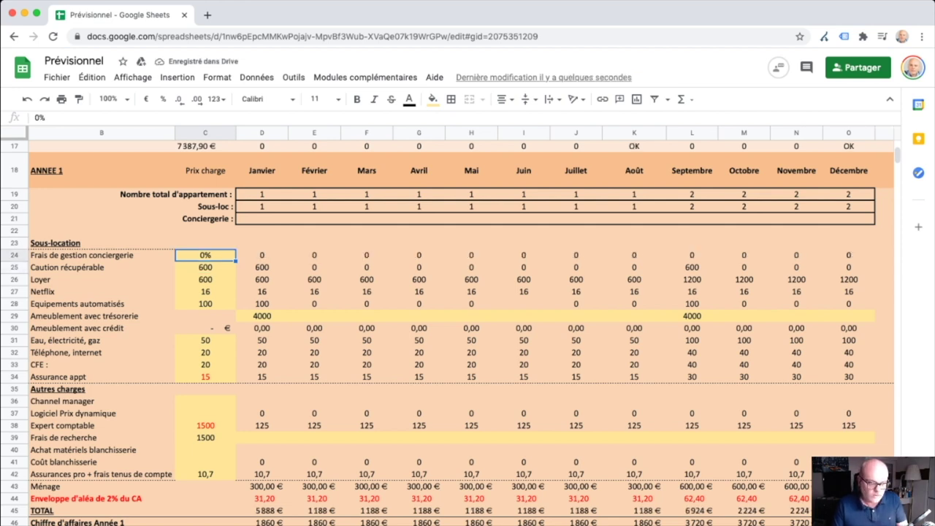
pyautogui.write('20')
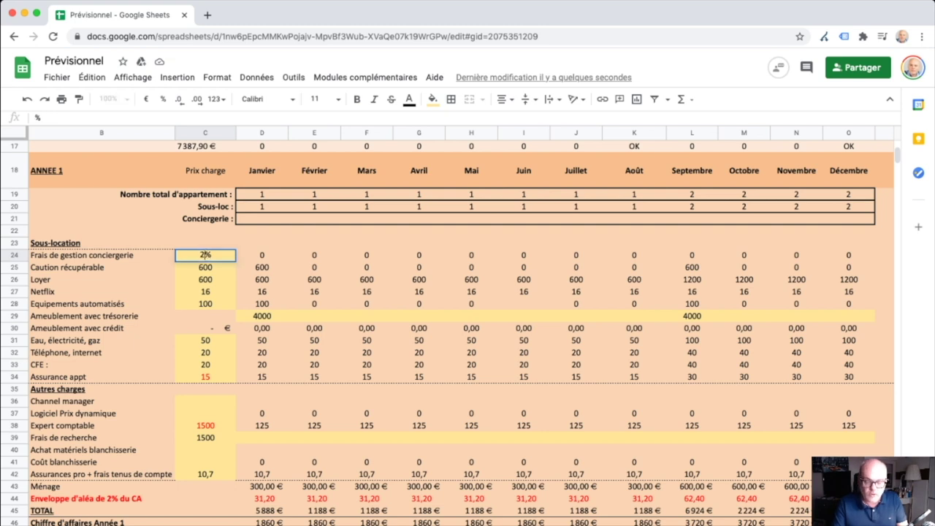
pyautogui.press('Return')
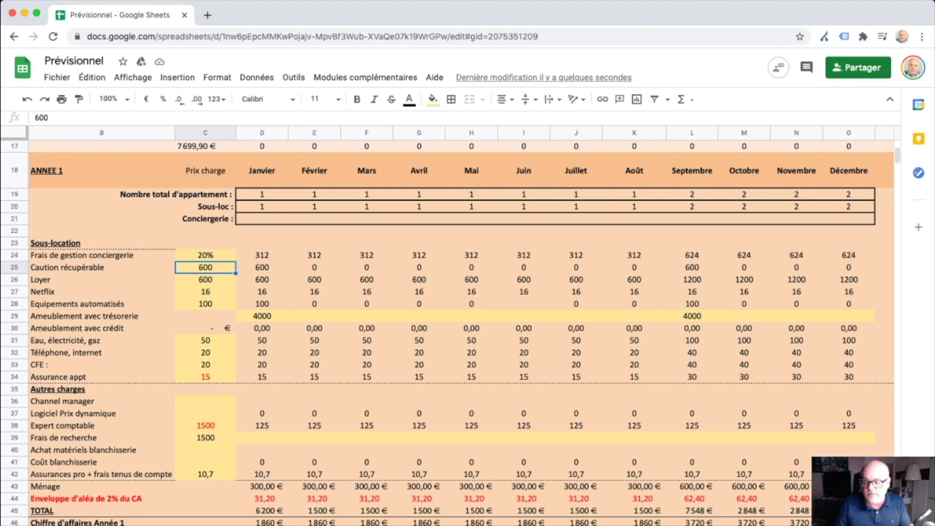
# Step: Examine Année 1's January charge formulas from Caution récupérable to Expert comptable, and the January and September cash-funded furnishing amounts
pyautogui.click(205, 279)
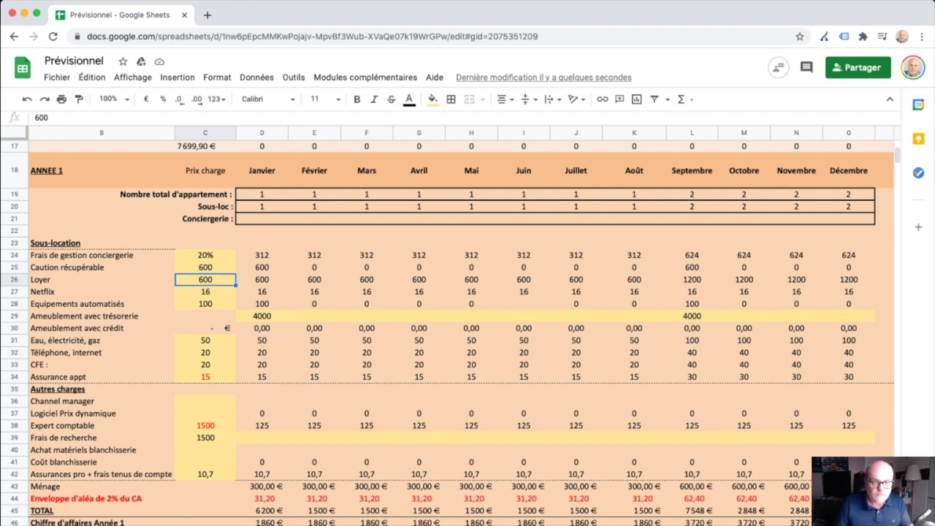
pyautogui.click(262, 170)
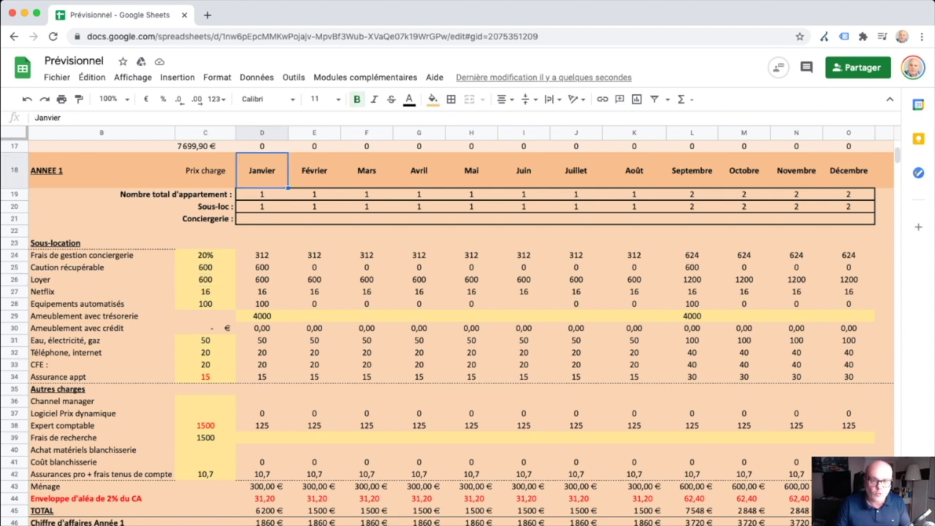
pyautogui.click(262, 268)
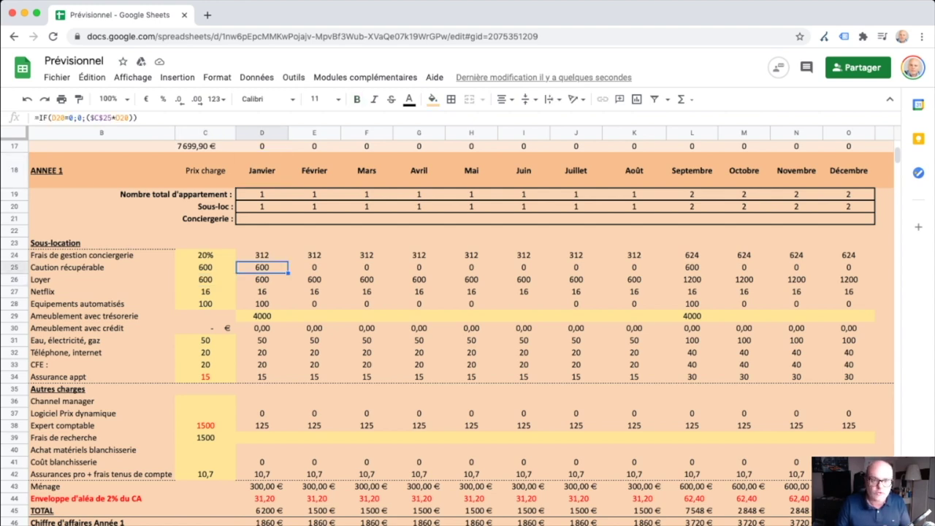
pyautogui.click(261, 279)
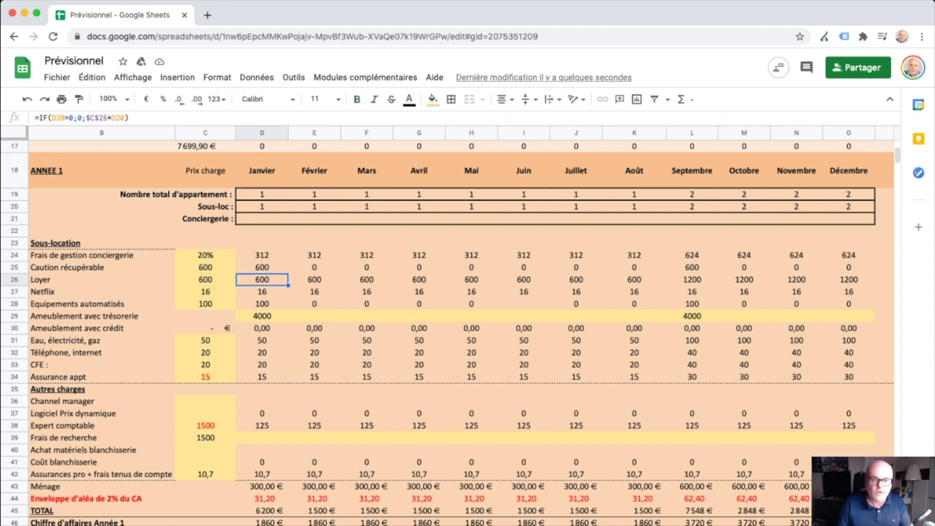
pyautogui.click(261, 291)
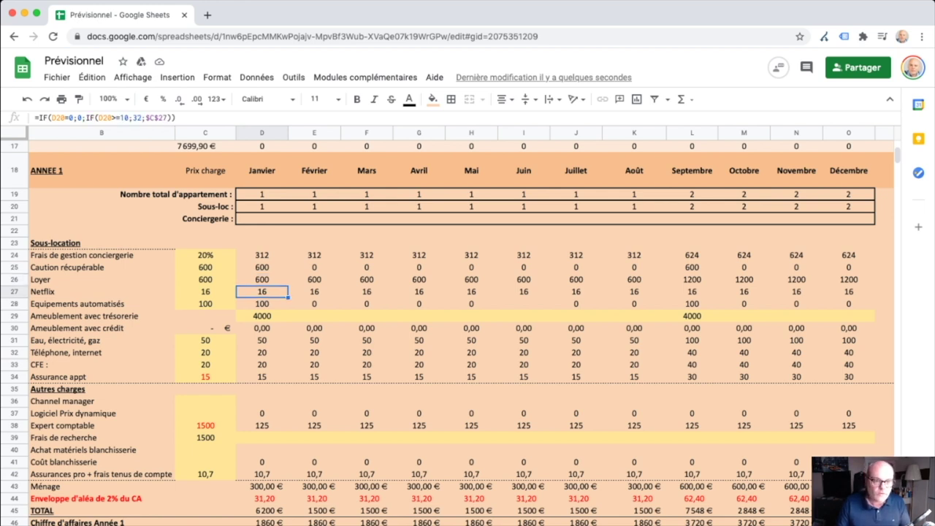
pyautogui.click(262, 304)
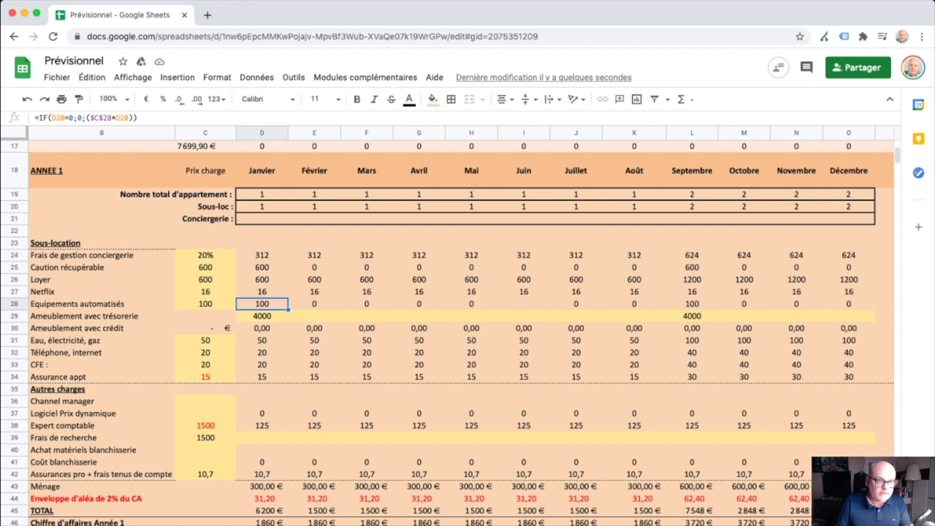
pyautogui.click(261, 340)
pyautogui.click(262, 352)
pyautogui.click(262, 364)
pyautogui.click(261, 376)
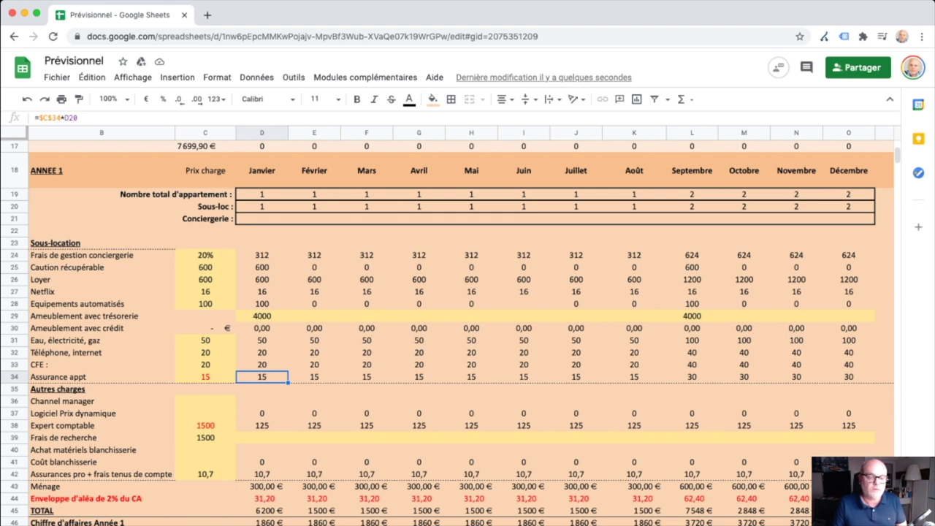
pyautogui.click(261, 315)
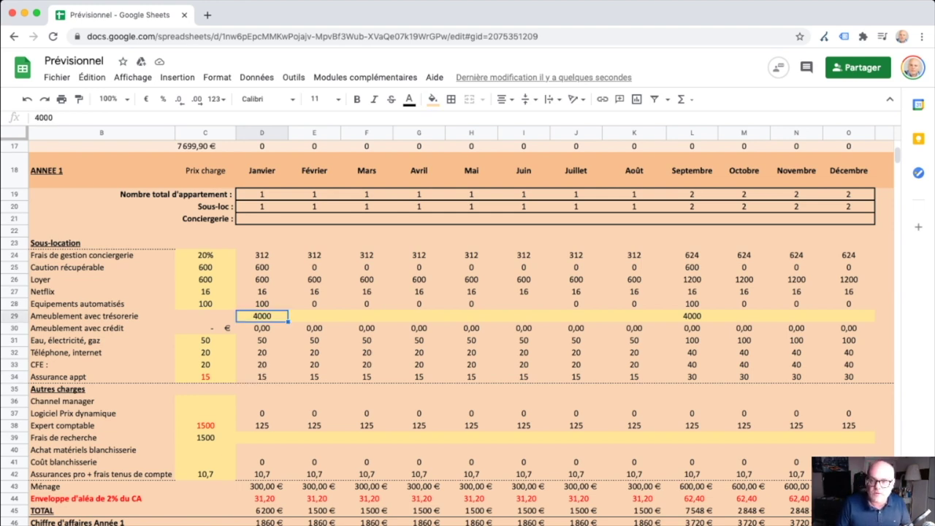
pyautogui.click(691, 315)
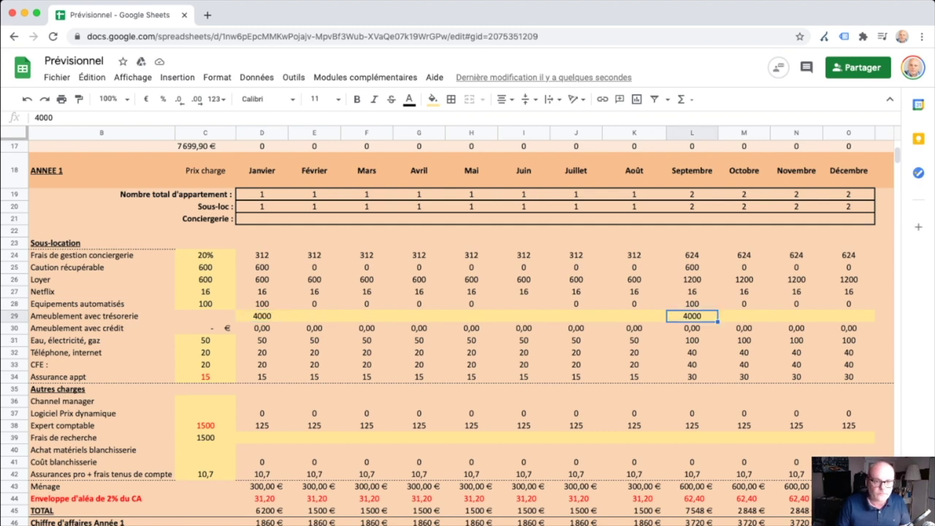
pyautogui.scroll(-1, 467, 328)
pyautogui.scroll(-1, 467, 328)
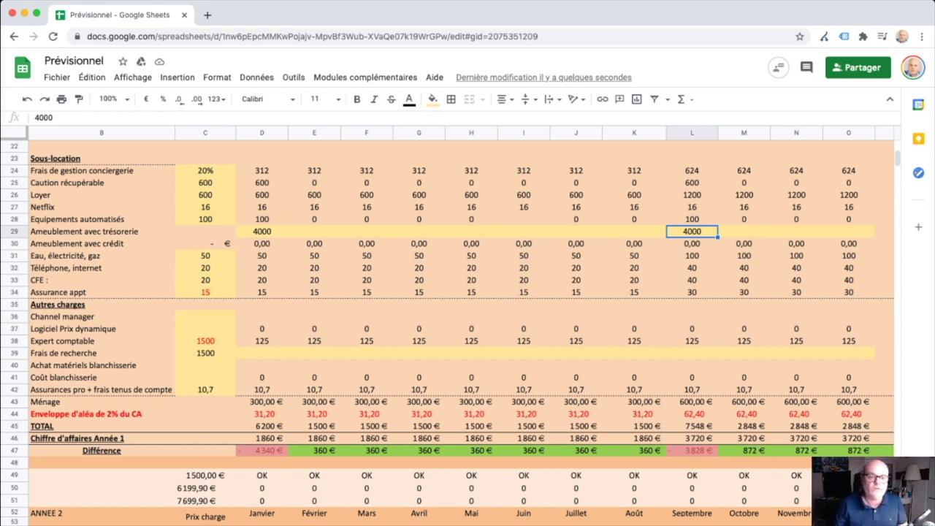
pyautogui.click(262, 341)
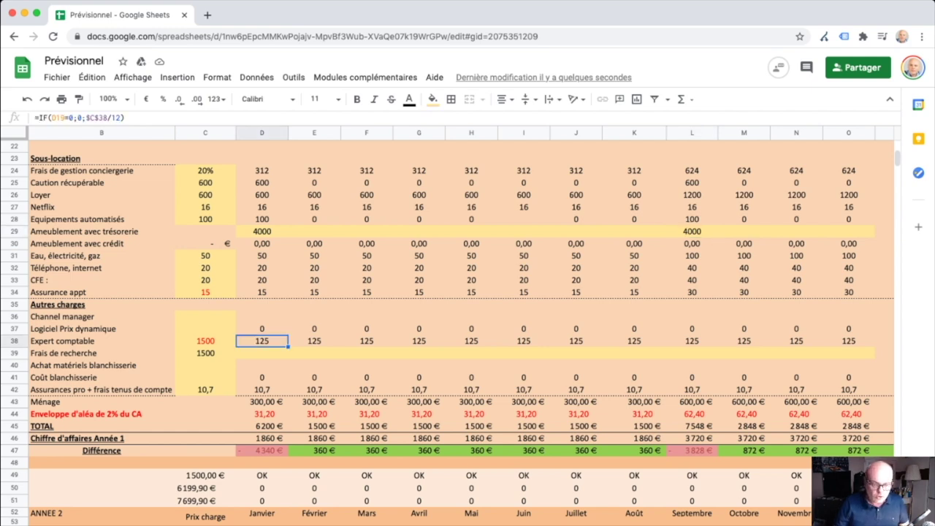
# Step: Set the Année 1 price for Frais de recherche to 0
pyautogui.click(205, 353)
pyautogui.write('0')
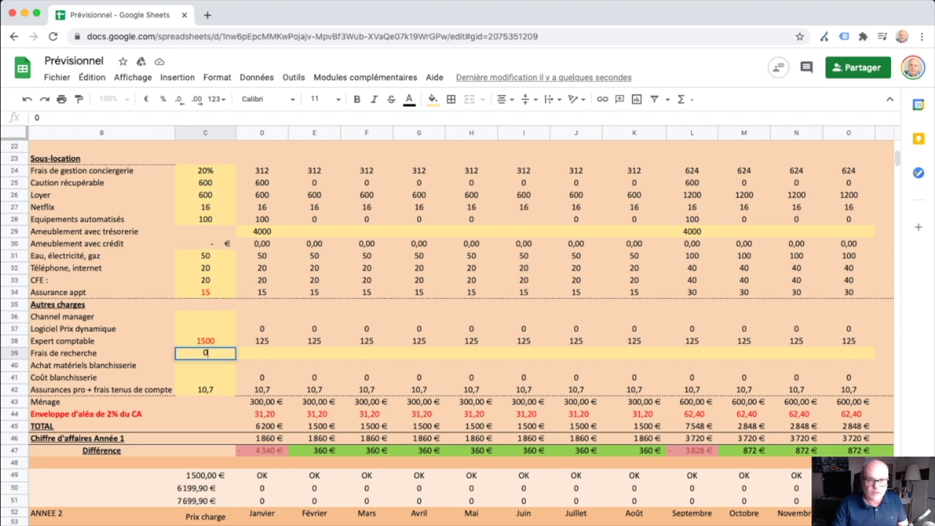
pyautogui.press('Return')
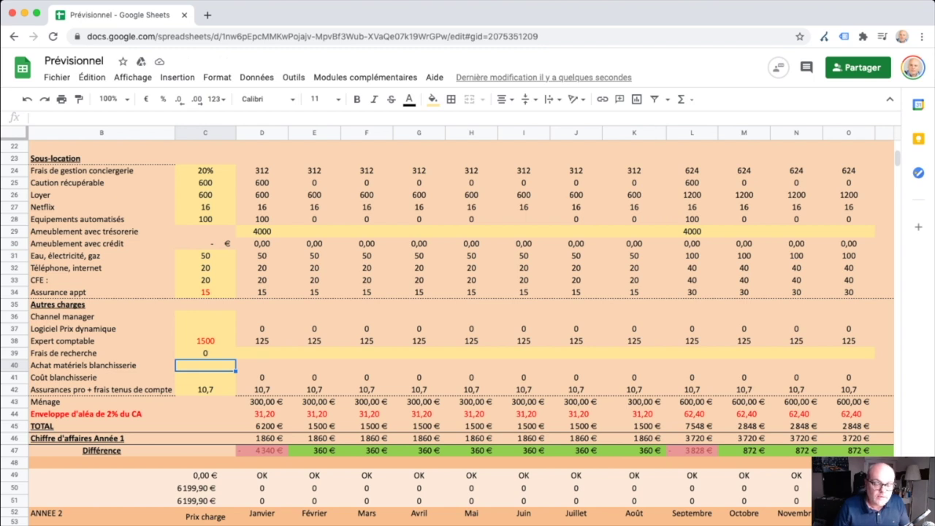
# Step: Examine the January Ménage formula and the Année 1 charges, turnover and monthly Différence rows
pyautogui.click(261, 402)
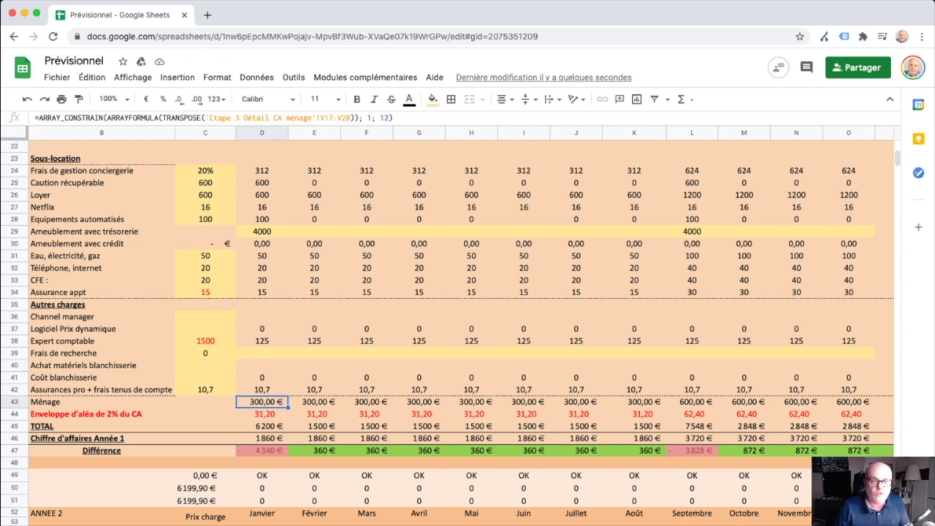
pyautogui.scroll(5, 460, 329)
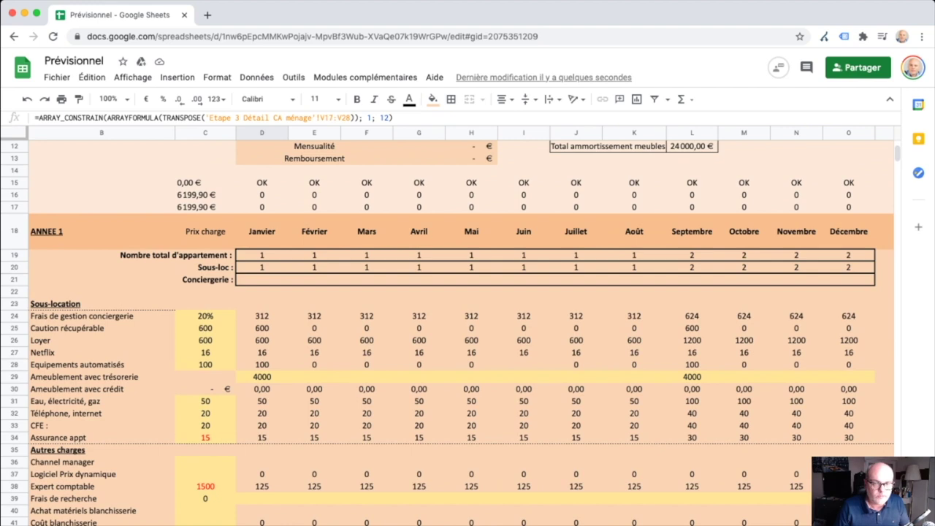
pyautogui.scroll(5, 460, 329)
pyautogui.scroll(-5, 460, 329)
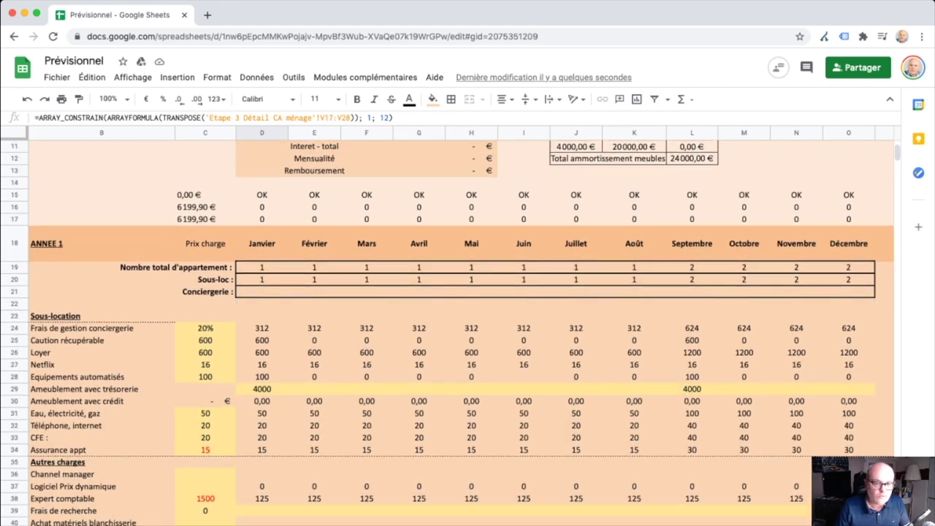
pyautogui.scroll(-5, 460, 328)
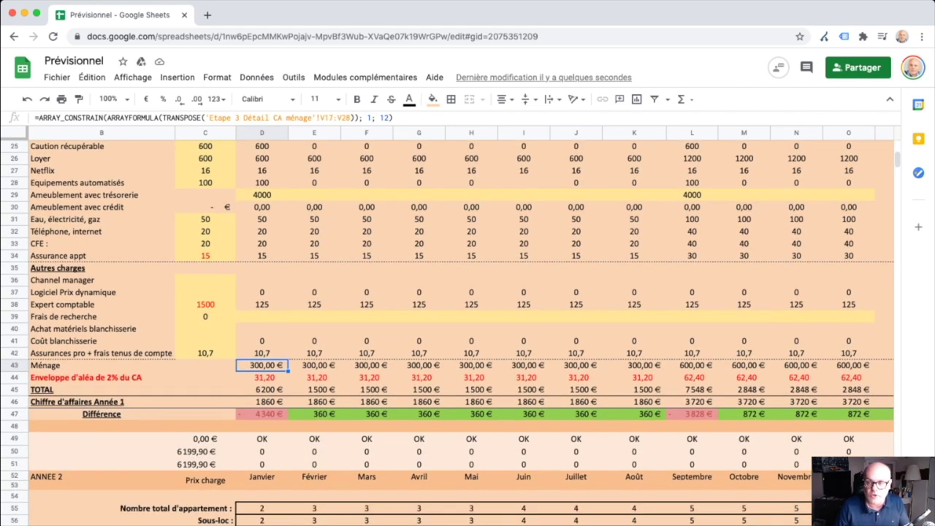
pyautogui.scroll(-1, 460, 329)
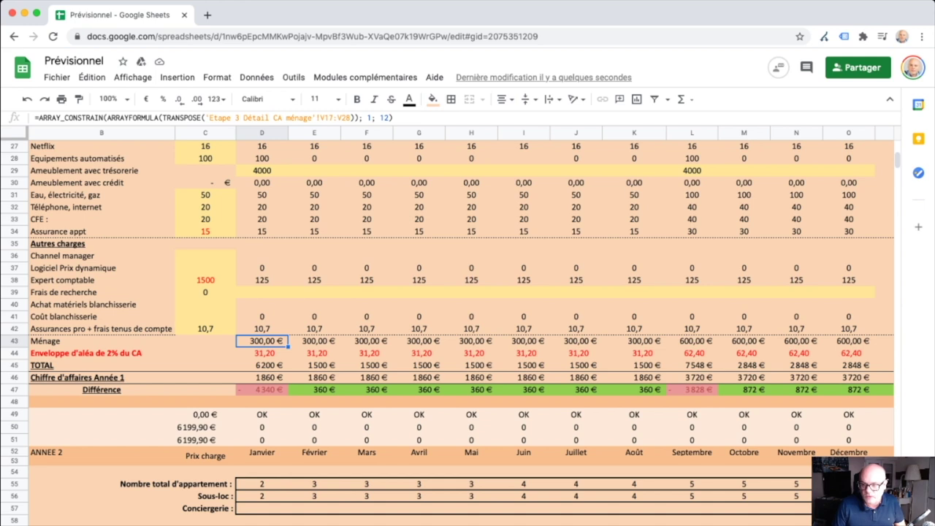
# Step: Review the Année 2 Sous-loc apartment counts for Février, Juin, Septembre and Décembre
pyautogui.scroll(-6, 447, 333)
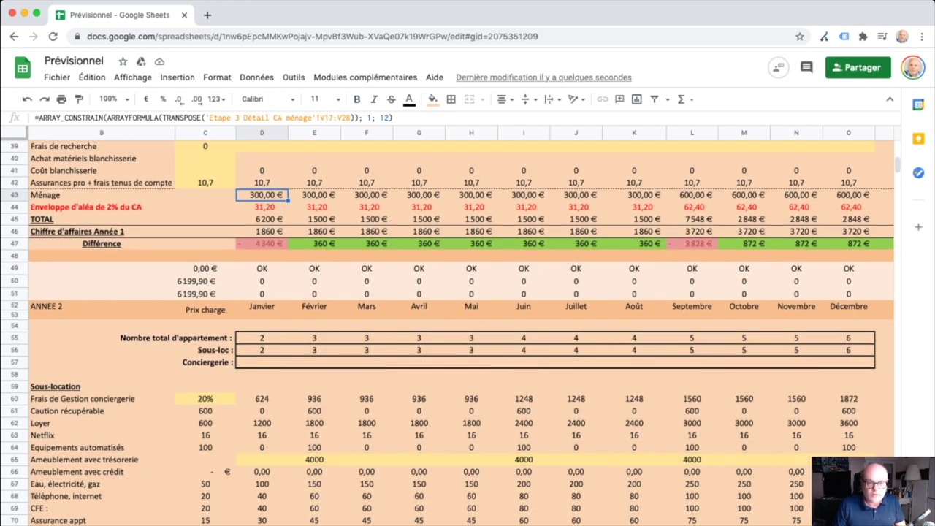
pyautogui.scroll(-3, 447, 334)
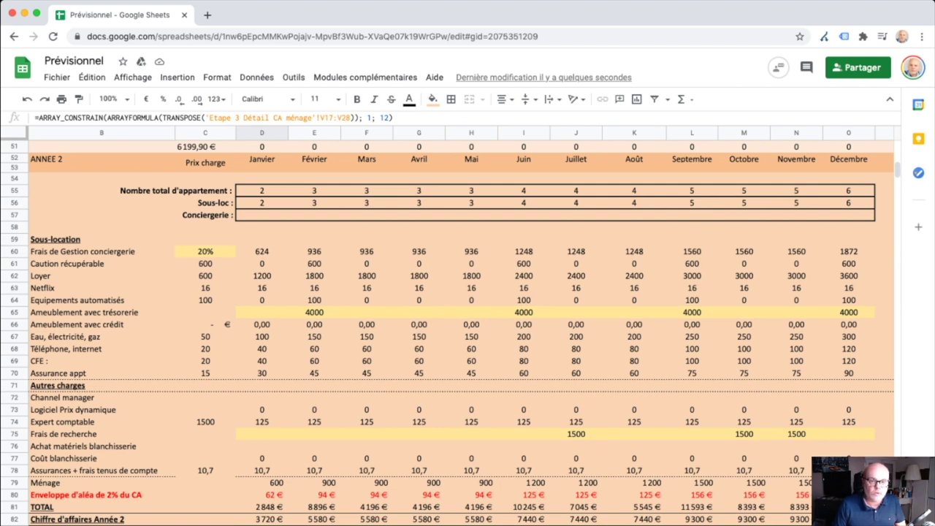
pyautogui.click(314, 202)
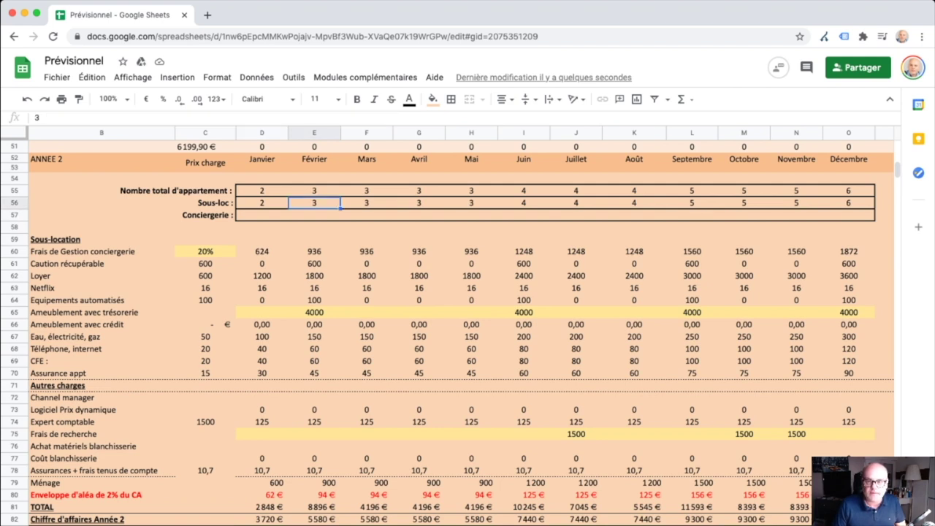
pyautogui.click(523, 202)
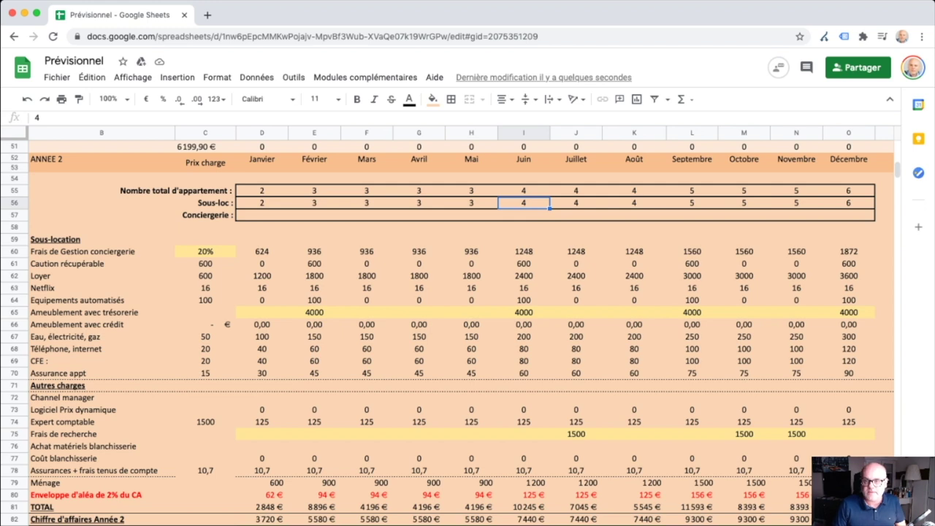
pyautogui.click(691, 202)
pyautogui.click(848, 202)
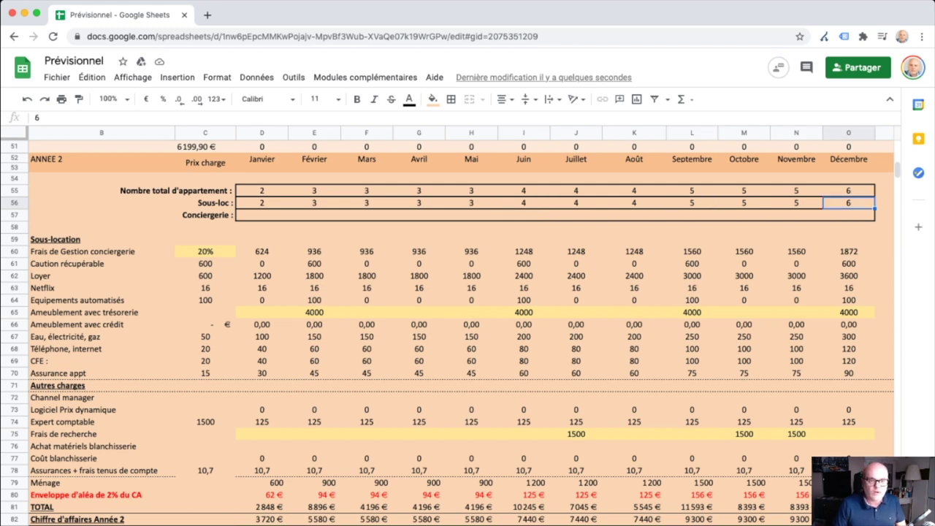
# Step: Set the Année 2 Frais de Gestion conciergerie rate to 0%
pyautogui.click(205, 251)
pyautogui.write('0')
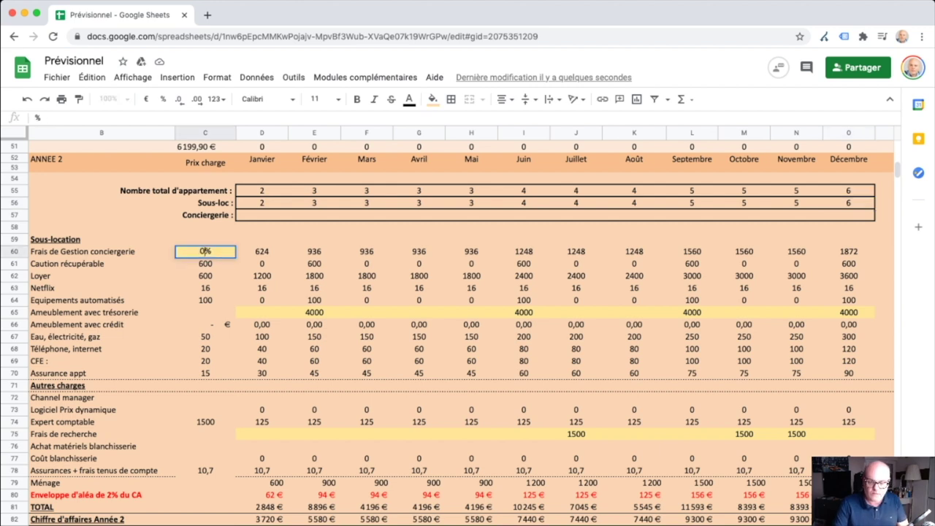
pyautogui.press('Return')
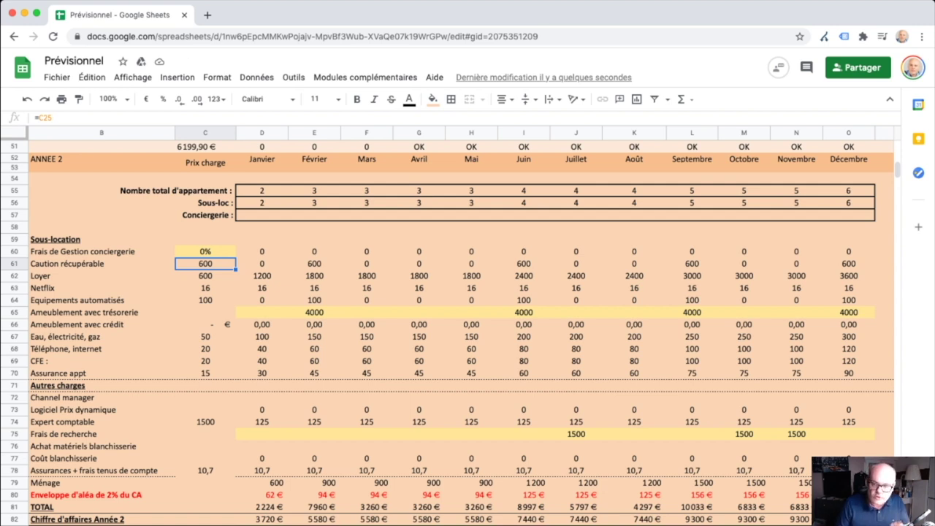
# Step: Examine Année 2's February deposit formula and cash-funded furnishing amount, and the year's monthly totals and Différence row
pyautogui.click(314, 263)
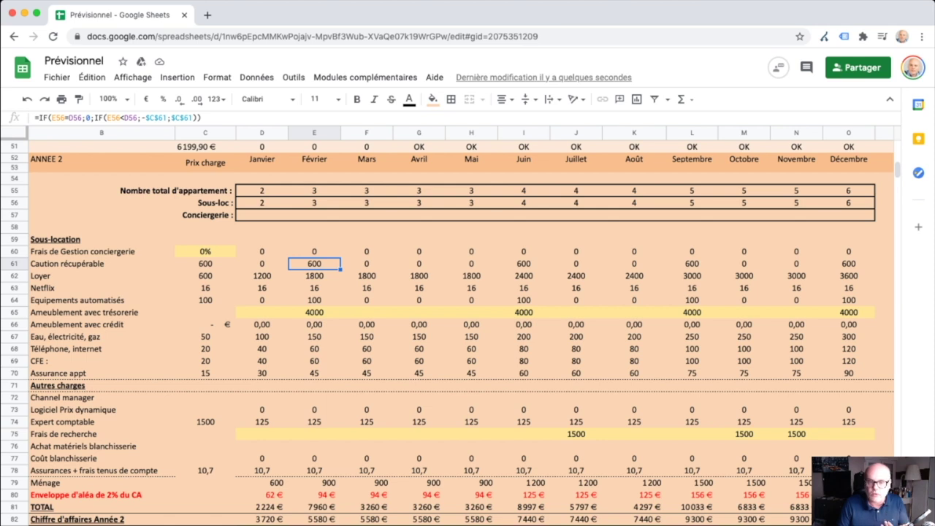
pyautogui.click(314, 312)
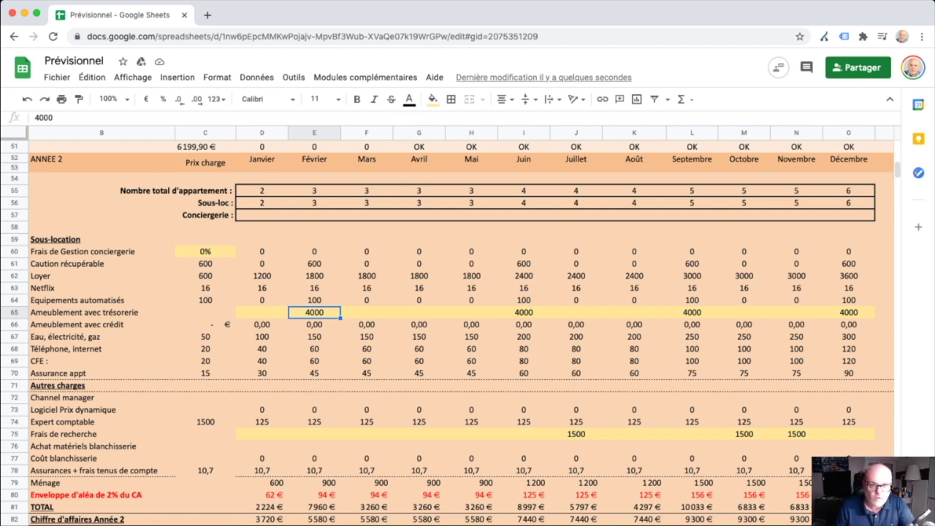
pyautogui.scroll(-5, 447, 333)
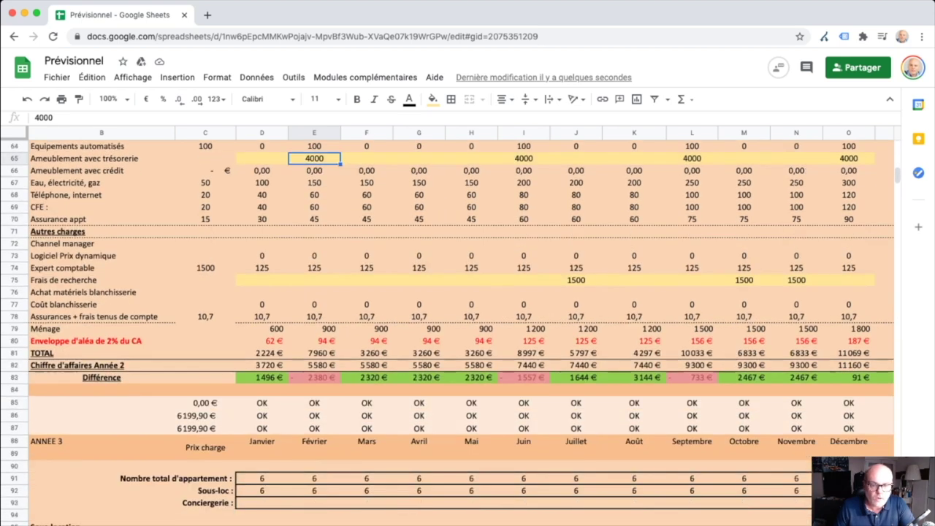
pyautogui.scroll(-3, 447, 329)
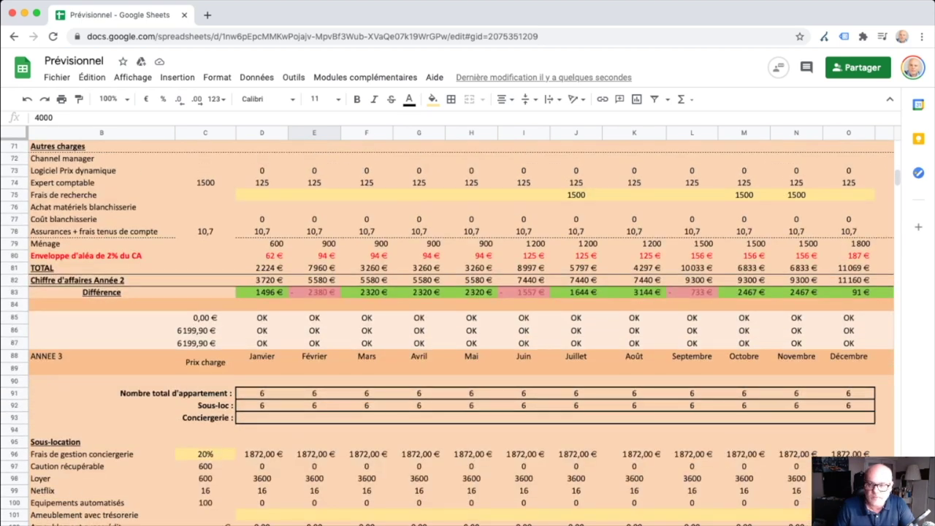
# Step: Set the Année 3 Frais de gestion conciergerie rate to 0%
pyautogui.scroll(-1, 461, 333)
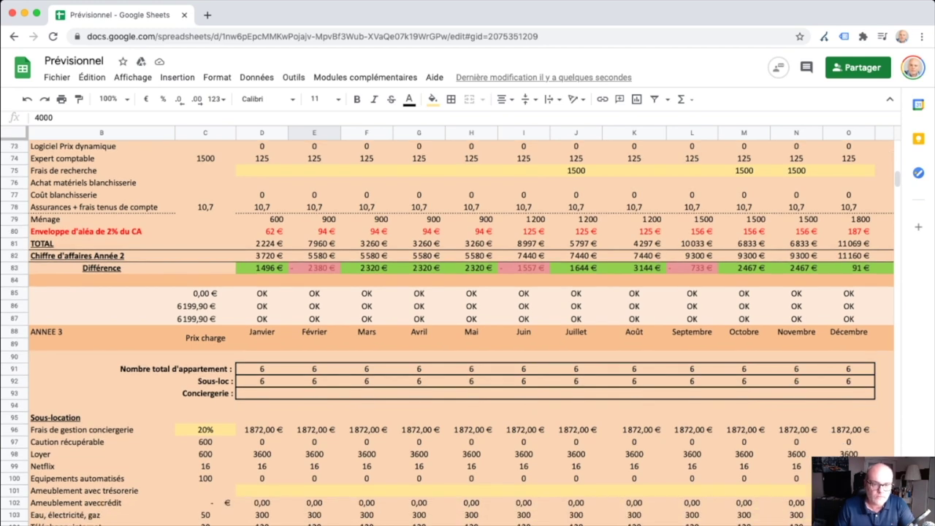
pyautogui.click(206, 429)
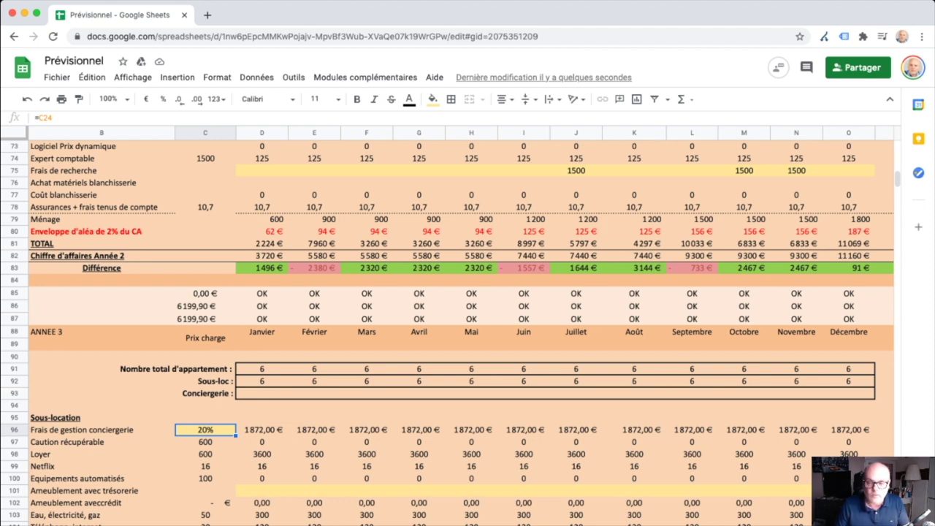
pyautogui.write('0')
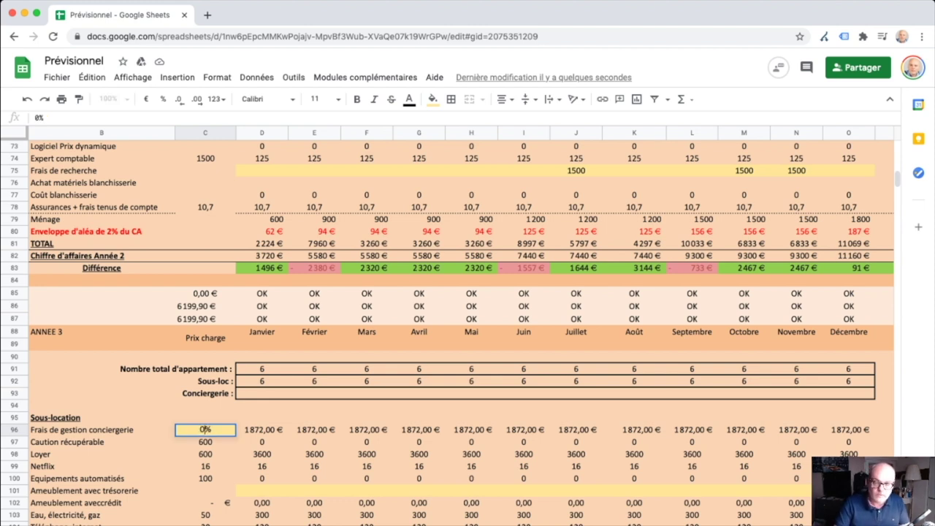
pyautogui.press('Return')
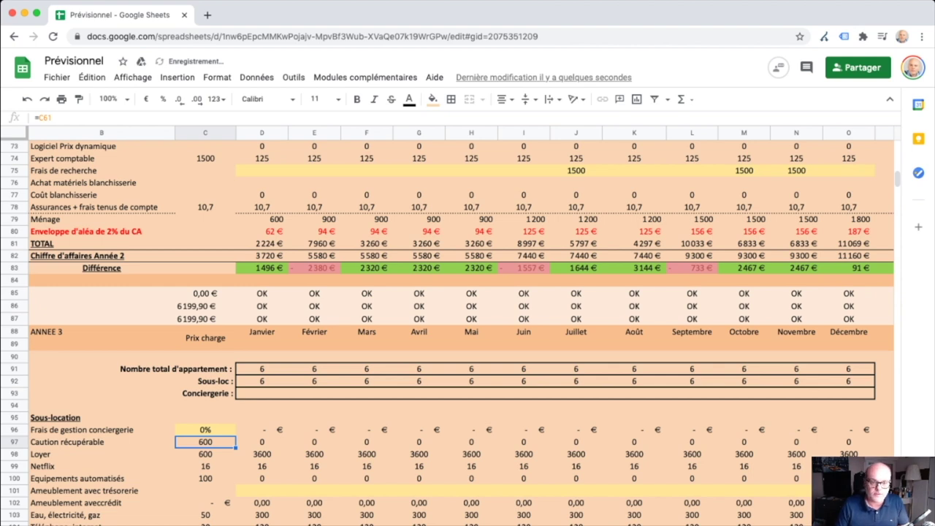
pyautogui.scroll(-5, 447, 333)
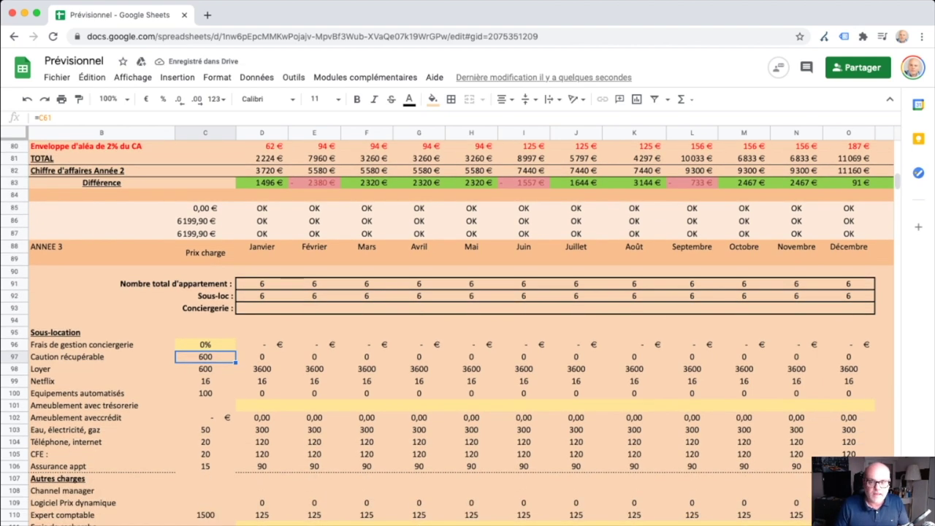
pyautogui.scroll(-1, 447, 334)
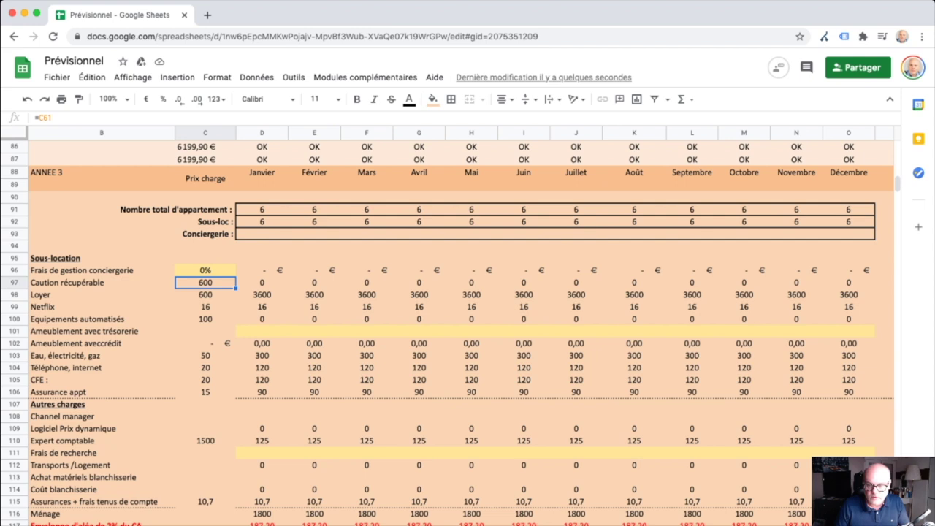
# Step: Set the Année 2 Frais de recherche for Juillet to 0
pyautogui.scroll(6, 447, 334)
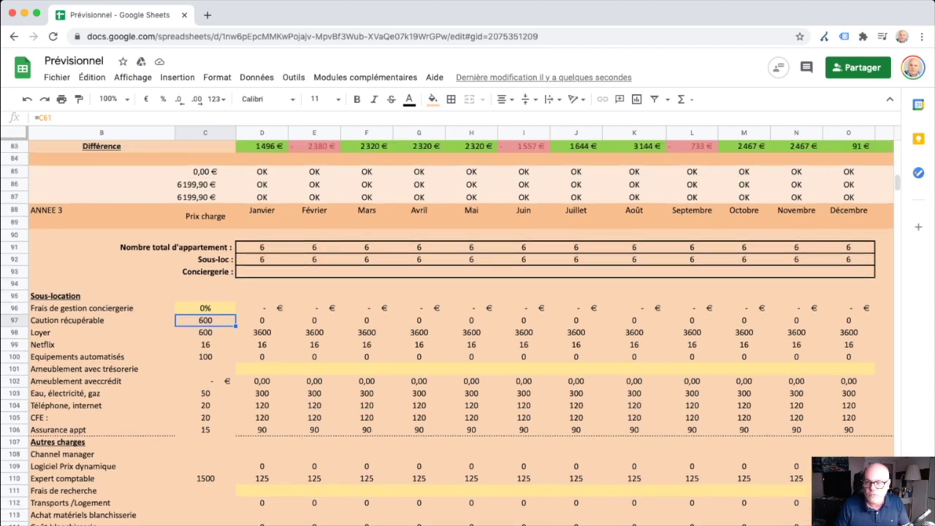
pyautogui.scroll(3, 447, 334)
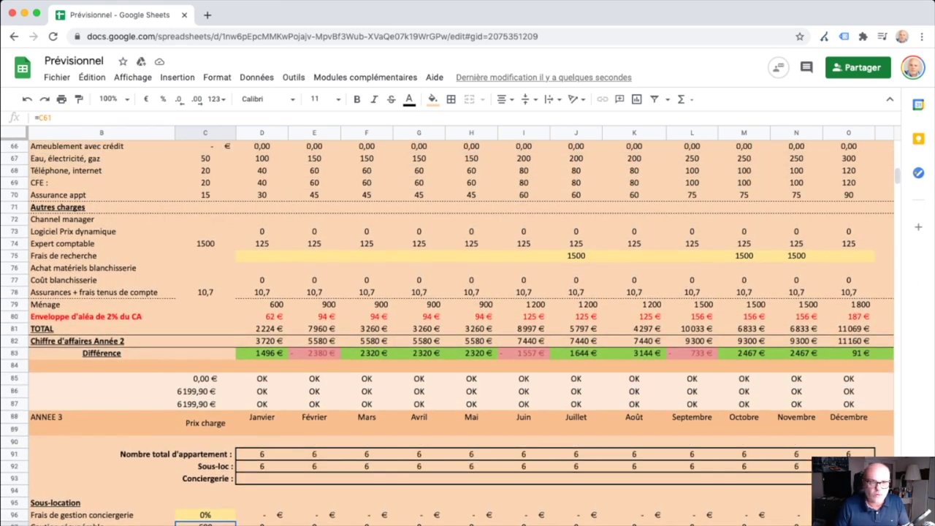
pyautogui.click(102, 268)
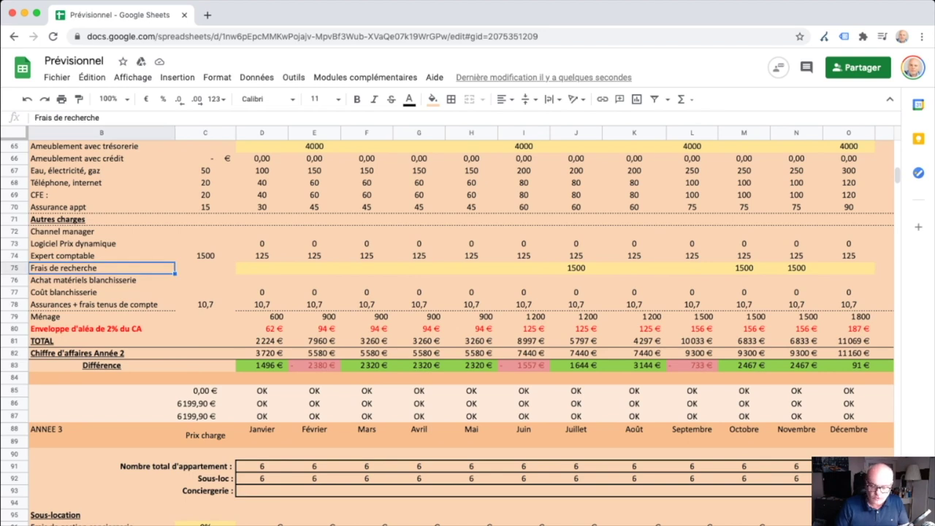
pyautogui.click(576, 268)
pyautogui.write('0')
pyautogui.press('Return')
# Step: Set the Année 2 Frais de recherche for Octobre and Novembre to 0
pyautogui.press('Right')
pyautogui.press('Right')
pyautogui.press('Right')
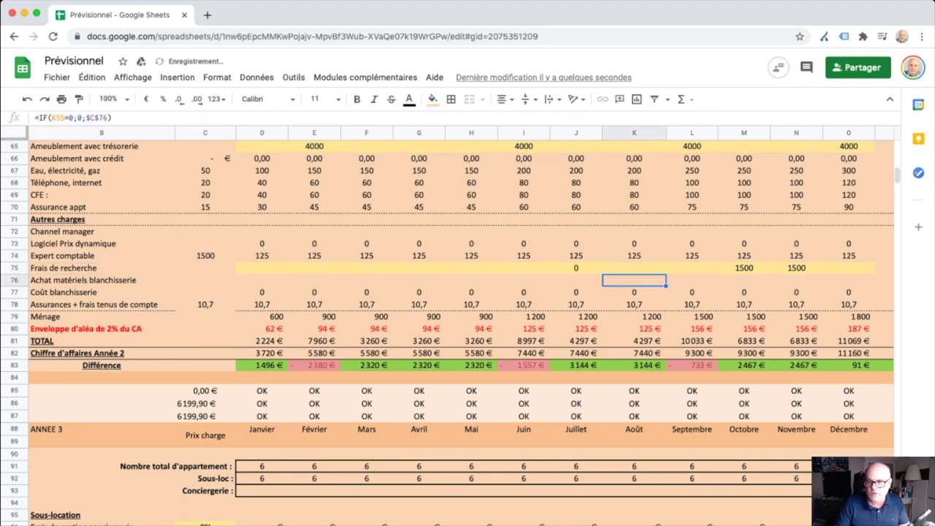
pyautogui.press('Up')
pyautogui.write('0')
pyautogui.press('Return')
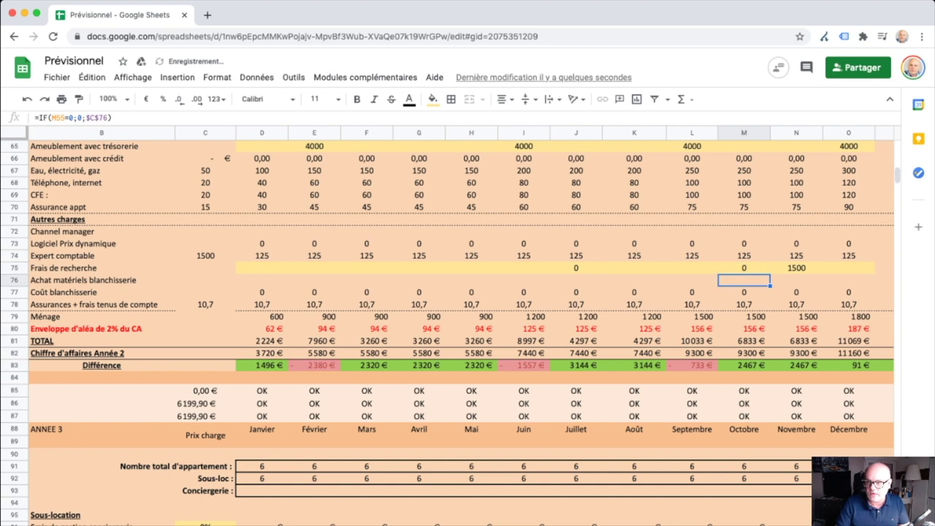
pyautogui.press('Right')
pyautogui.press('Up')
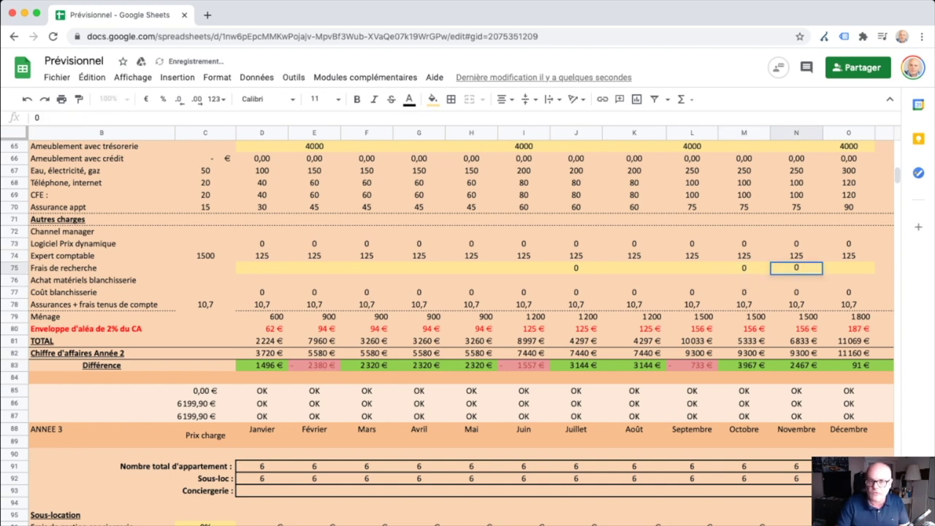
pyautogui.press('Return')
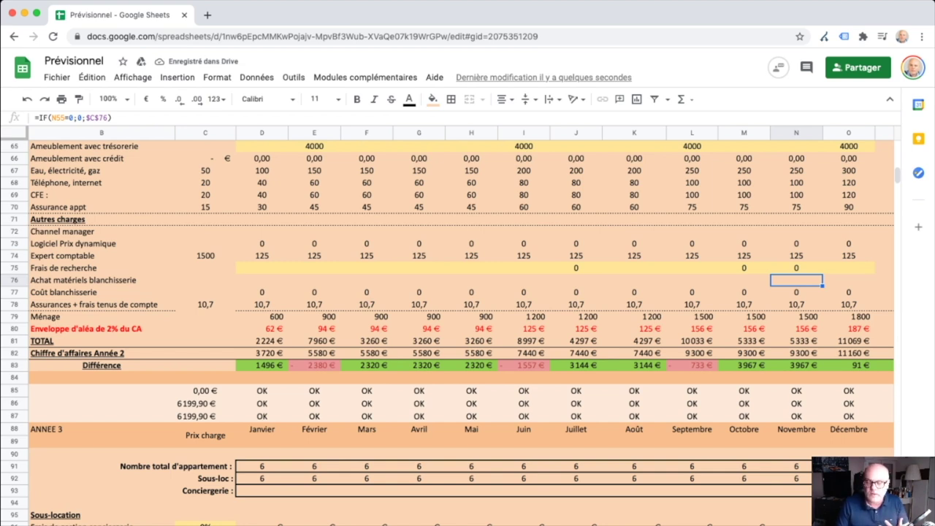
# Step: Review the Année 3 charges, turnover and monthly Différence rows
pyautogui.scroll(1, 467, 329)
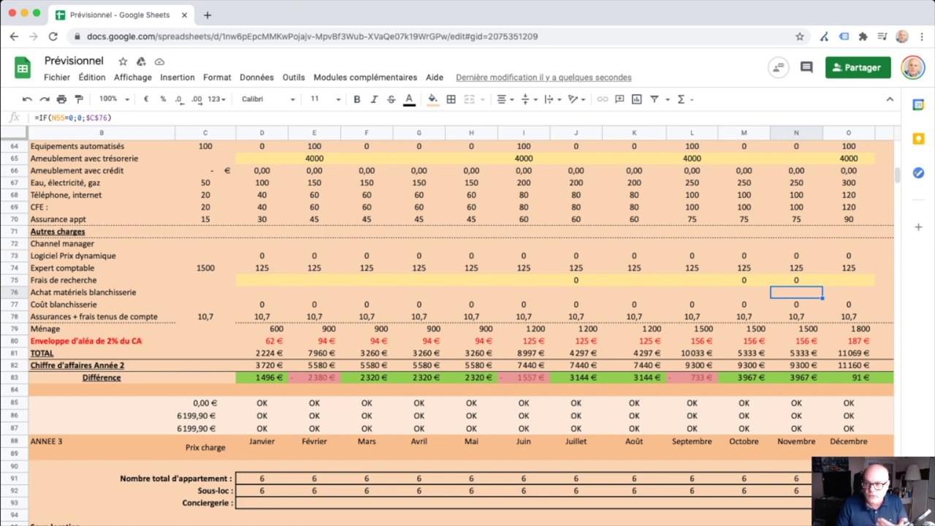
pyautogui.scroll(-7, 467, 328)
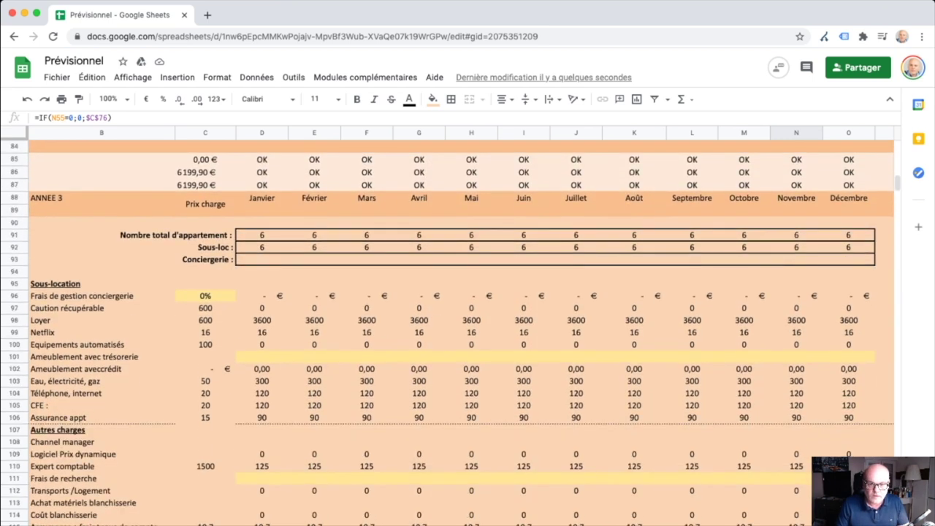
pyautogui.scroll(-3, 447, 332)
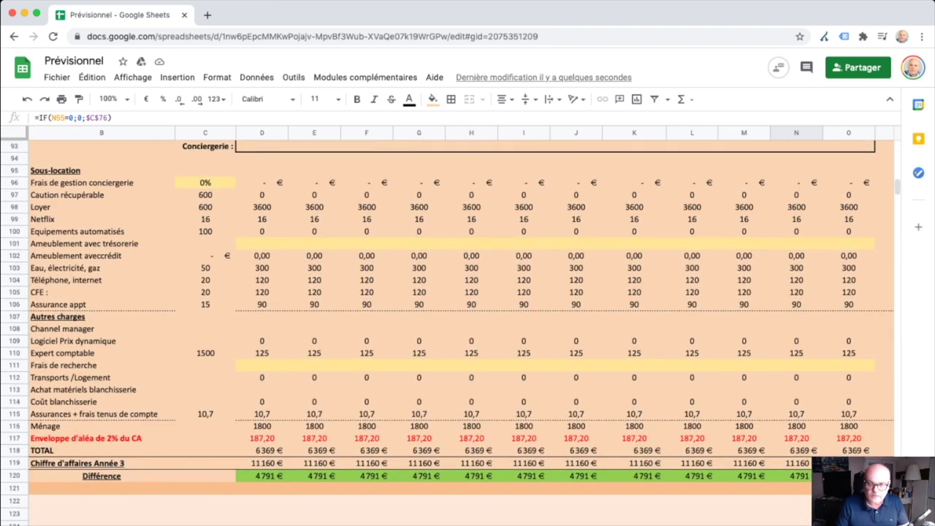
# Step: Switch to the three-year financial study sheet and review its cover block and the Investissements et financements table
pyautogui.hotkey('alt', 'Down')
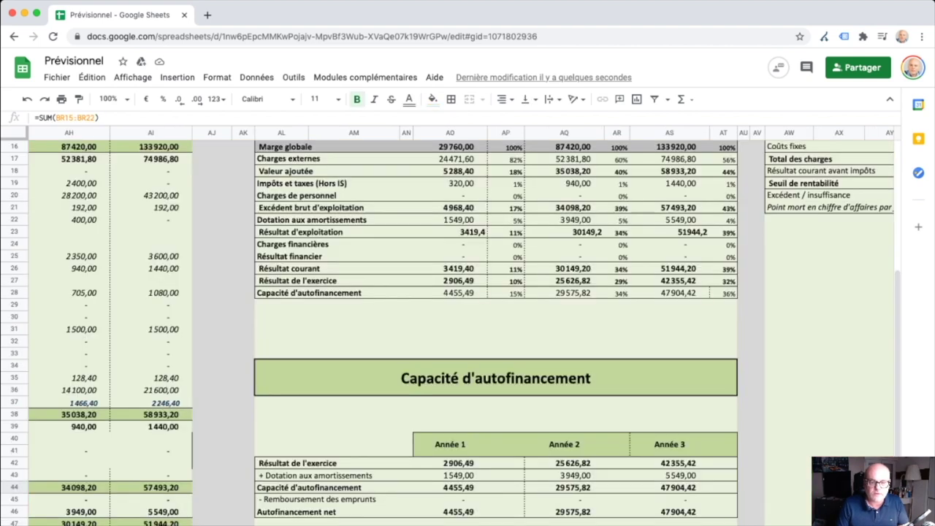
pyautogui.hscroll(-10, 460, 329)
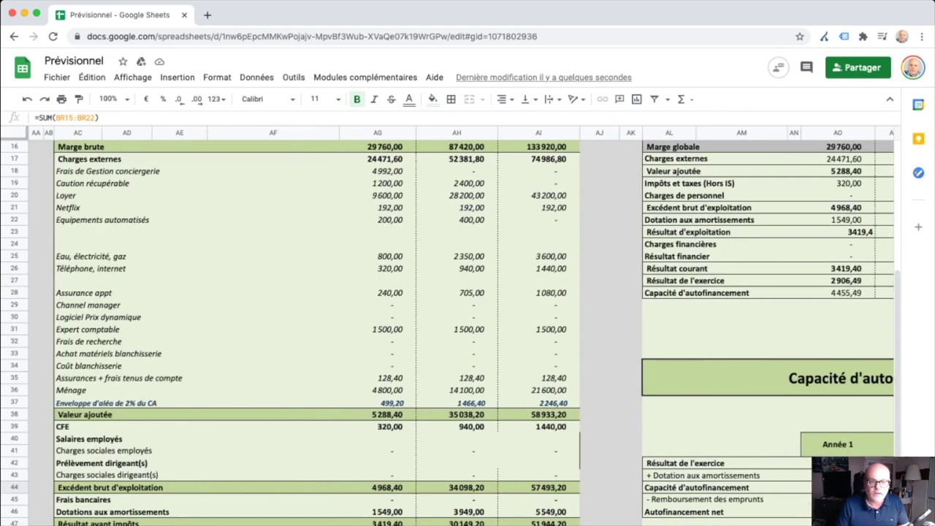
pyautogui.hscroll(-10, 460, 329)
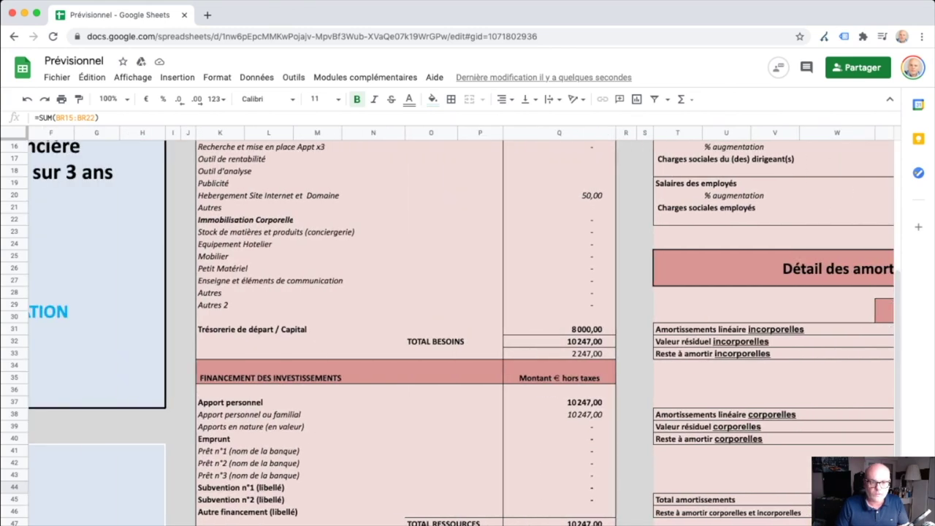
pyautogui.hscroll(-5, 460, 328)
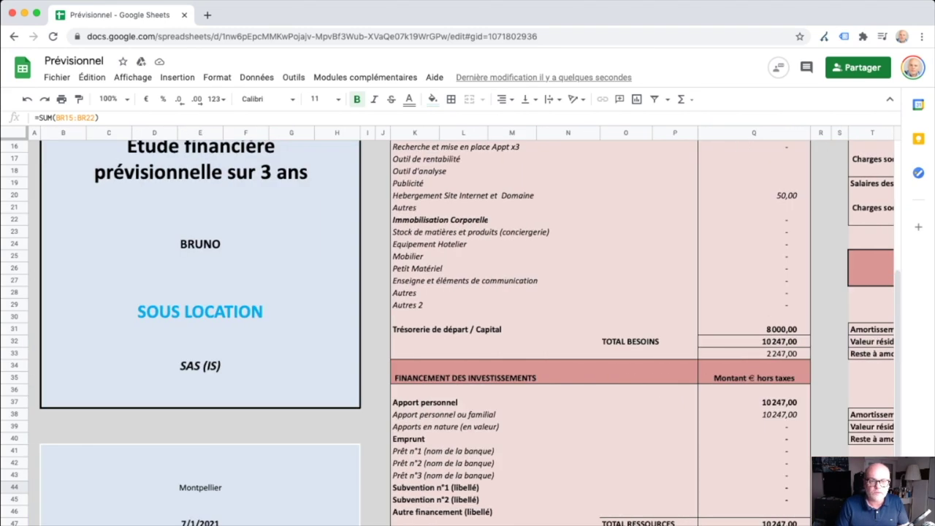
pyautogui.scroll(5, 460, 328)
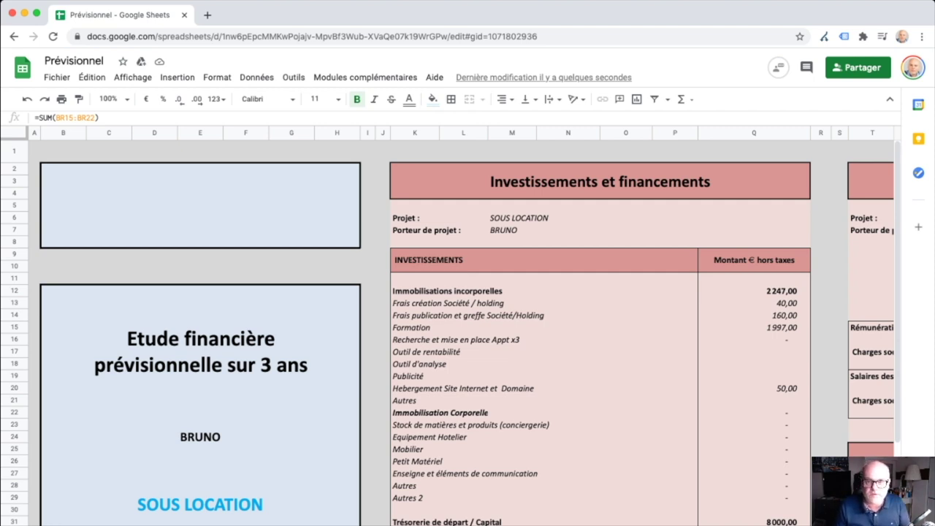
pyautogui.hscroll(3, 461, 325)
pyautogui.scroll(-2, 461, 326)
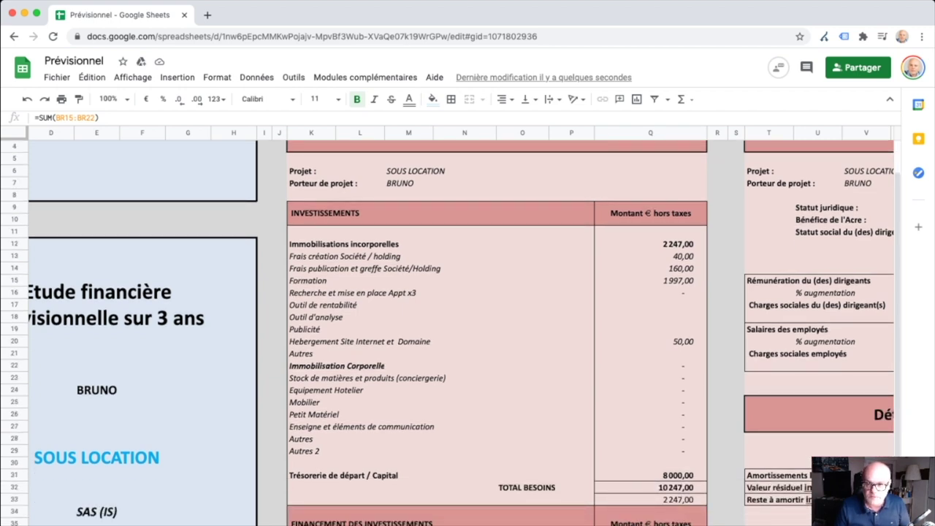
pyautogui.scroll(-5, 461, 326)
pyautogui.scroll(-2, 461, 326)
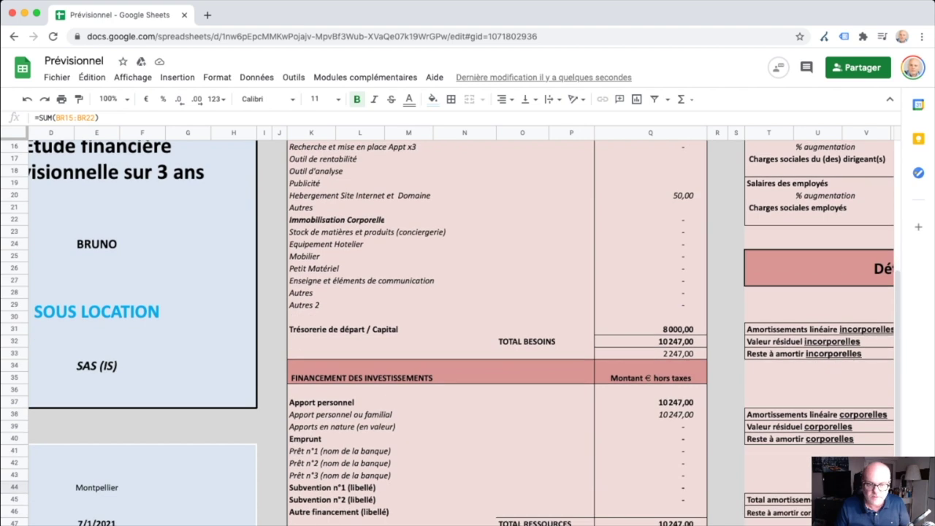
# Step: Review the directors' and employees' social charges table and the Détail des amortissements over the three years
pyautogui.hscroll(10, 460, 325)
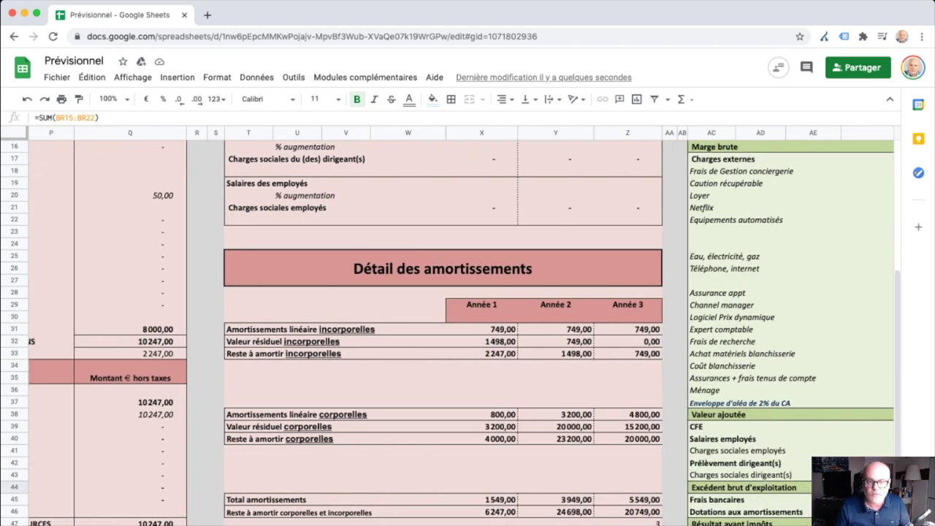
pyautogui.scroll(8, 461, 325)
pyautogui.scroll(-5, 461, 326)
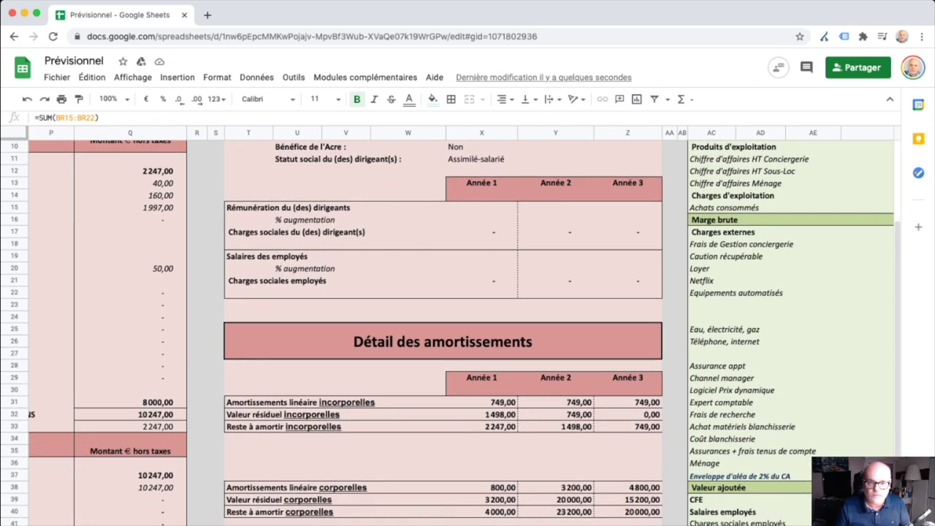
pyautogui.scroll(-3, 461, 325)
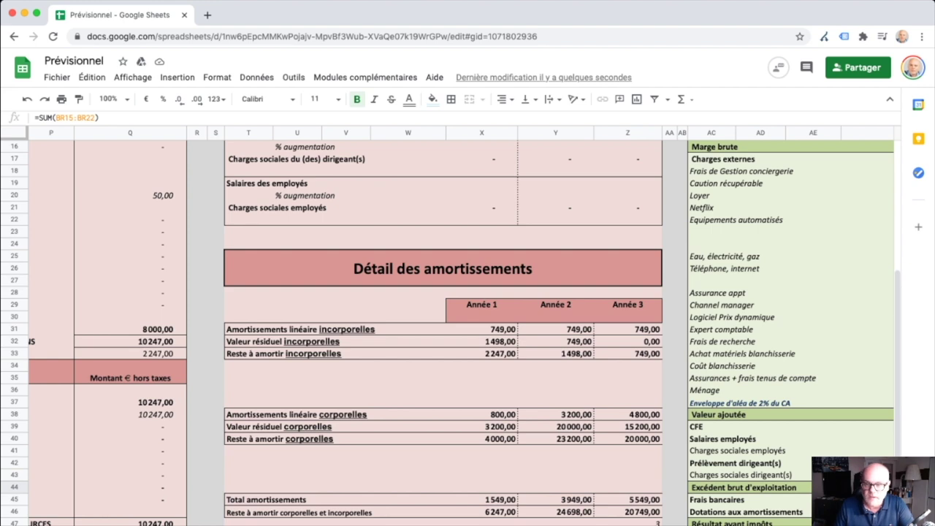
# Step: Review the Compte de résultats prévisionnel sur 3 ans, from Produits d'exploitation through the external charges to Valeur ajoutée
pyautogui.hscroll(10, 446, 326)
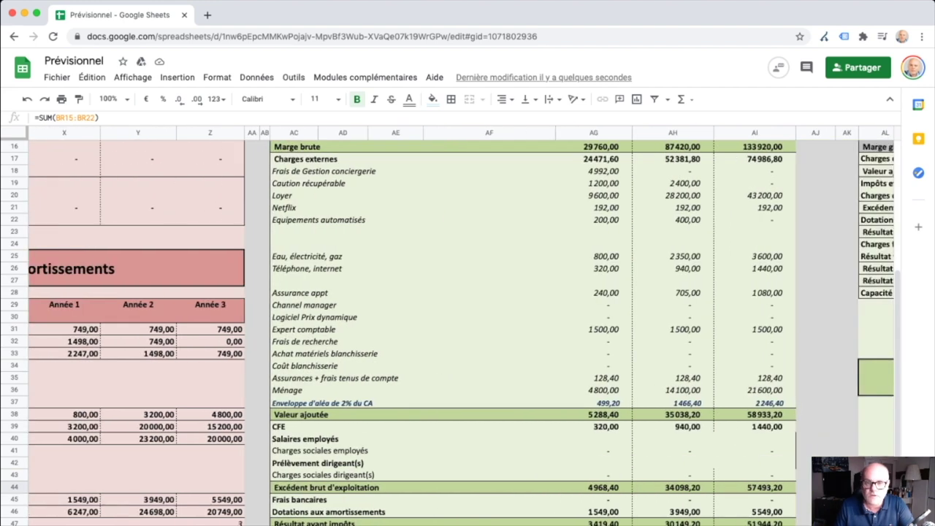
pyautogui.scroll(5, 467, 329)
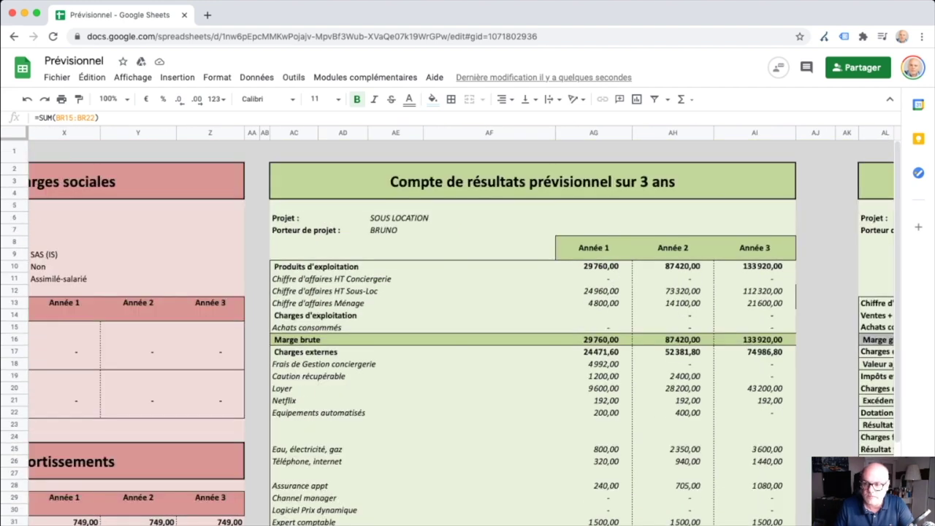
pyautogui.scroll(-2, 467, 333)
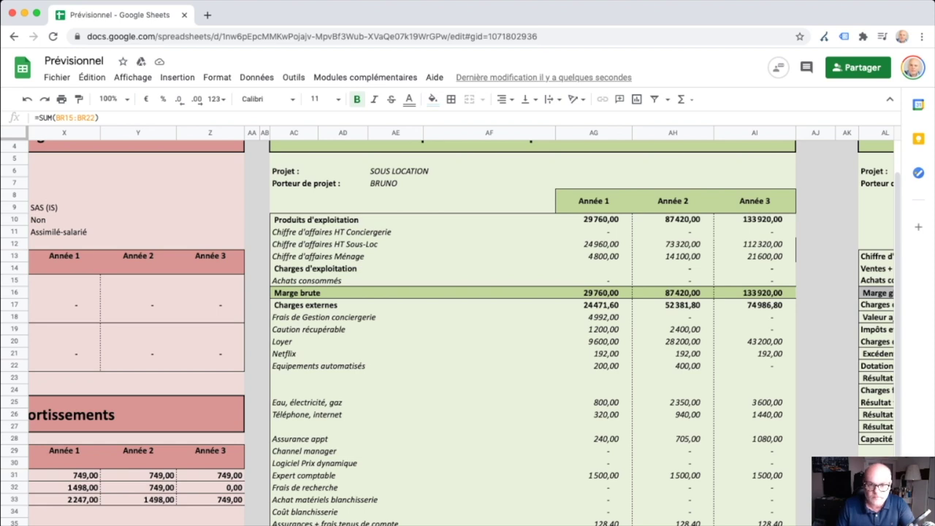
pyautogui.scroll(-1, 463, 333)
pyautogui.scroll(-5, 467, 329)
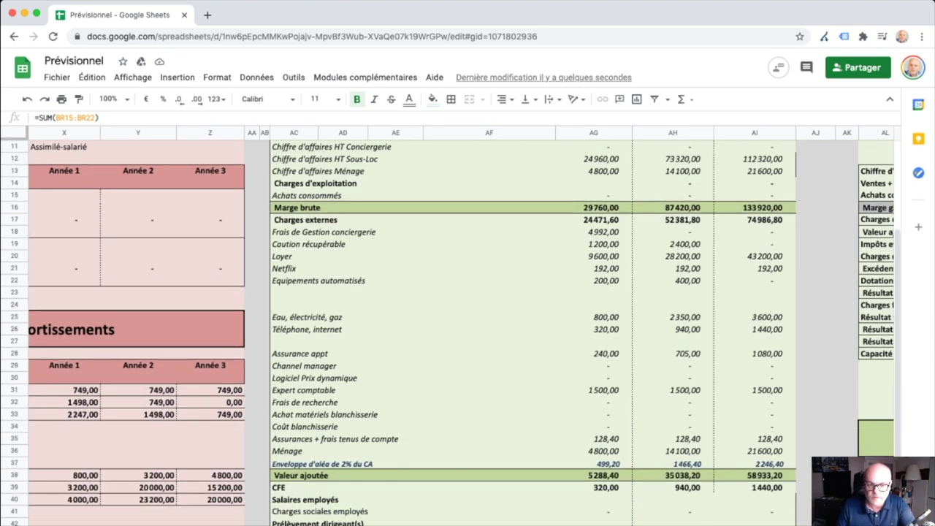
pyautogui.scroll(-1, 467, 333)
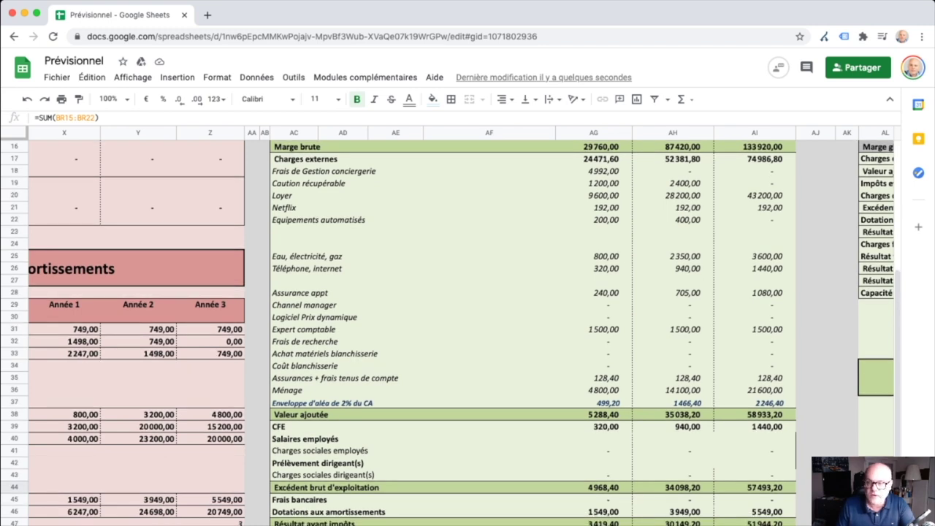
# Step: Examine the Valeur ajoutée and Excédent brut d'exploitation rows, including the Année 1 formula for Excédent brut d'exploitation
pyautogui.click(395, 414)
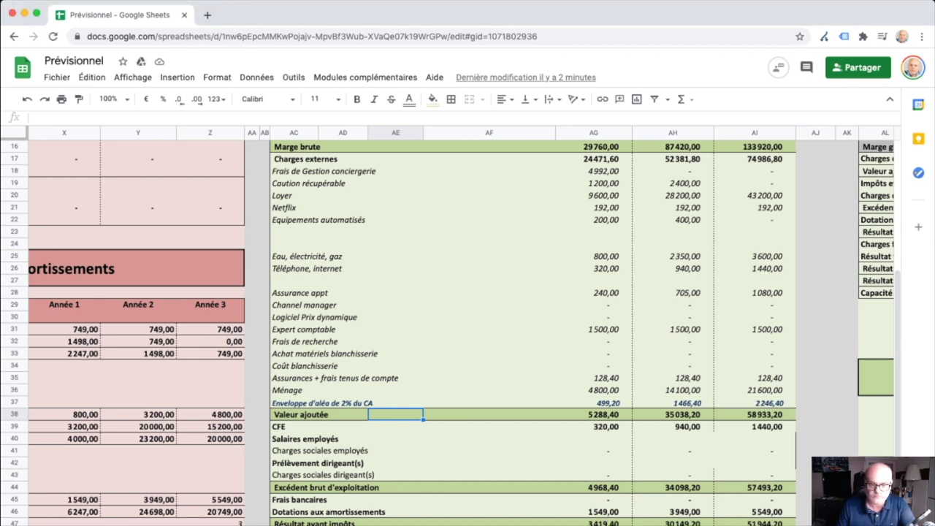
pyautogui.click(342, 487)
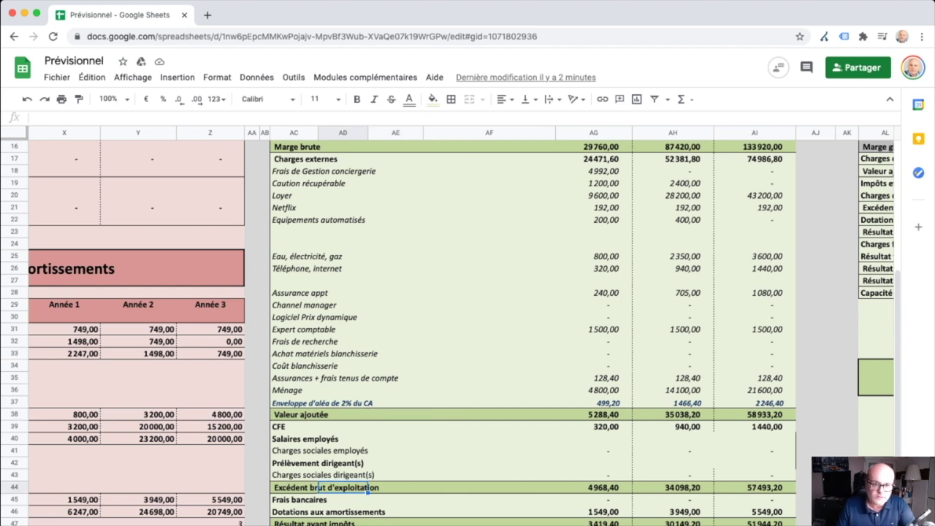
pyautogui.click(317, 487)
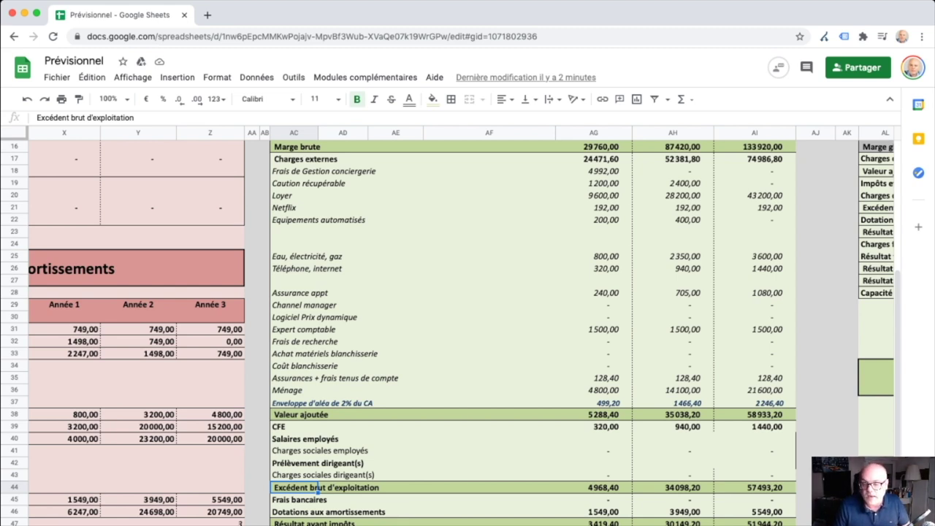
pyautogui.click(593, 487)
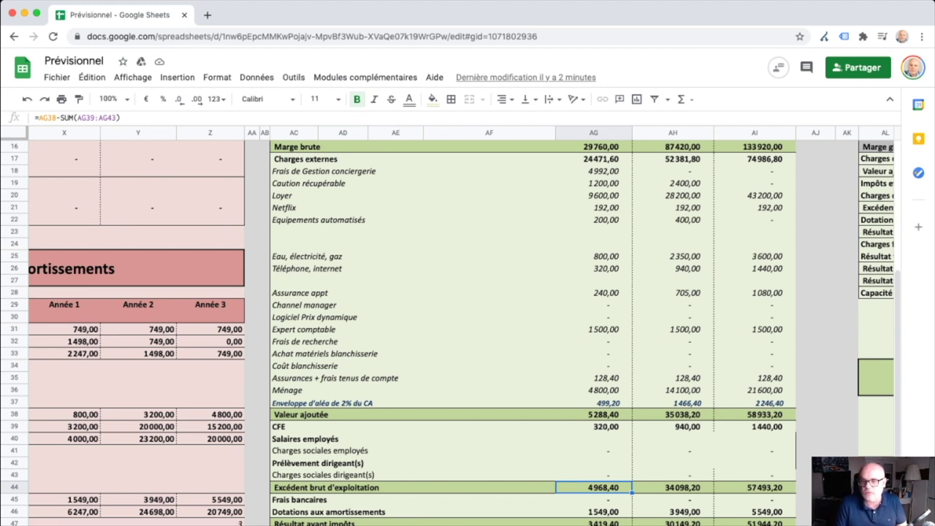
# Step: Check the Excédent brut d'exploitation formulas for Années 2 and 3, plus the Dotations aux amortissements and Résultat avant impôts formulas
pyautogui.click(672, 487)
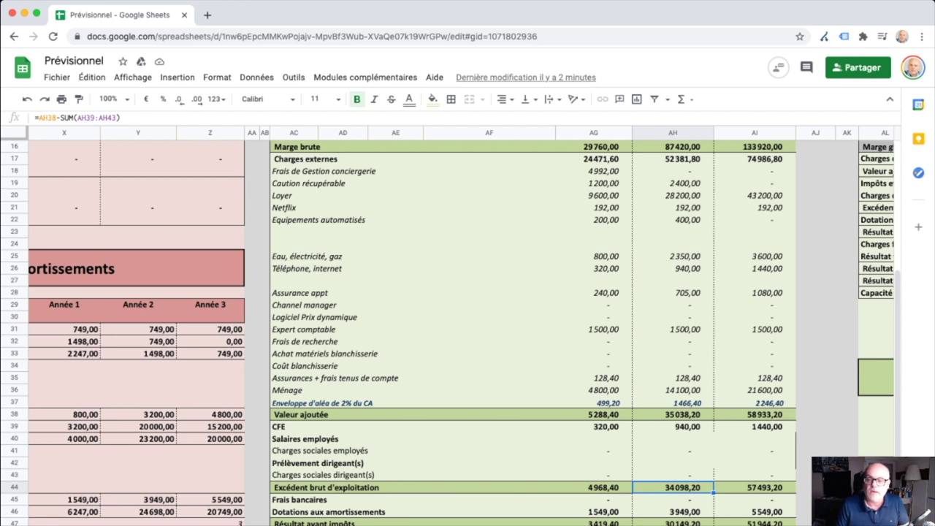
pyautogui.click(753, 488)
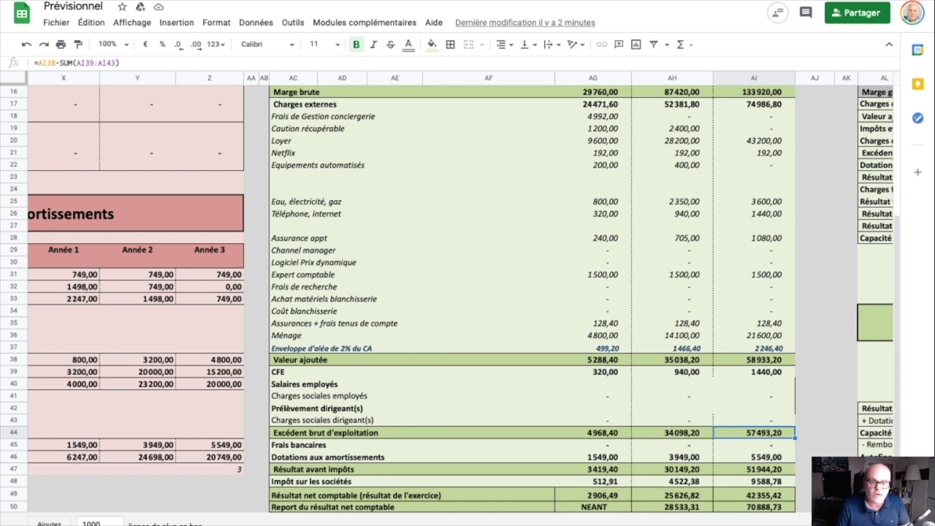
pyautogui.click(341, 456)
pyautogui.click(593, 456)
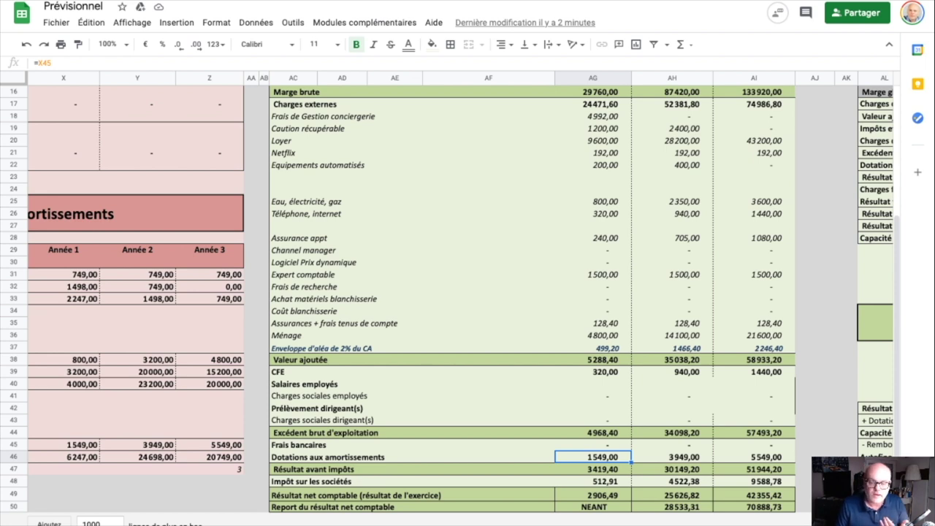
pyautogui.click(592, 468)
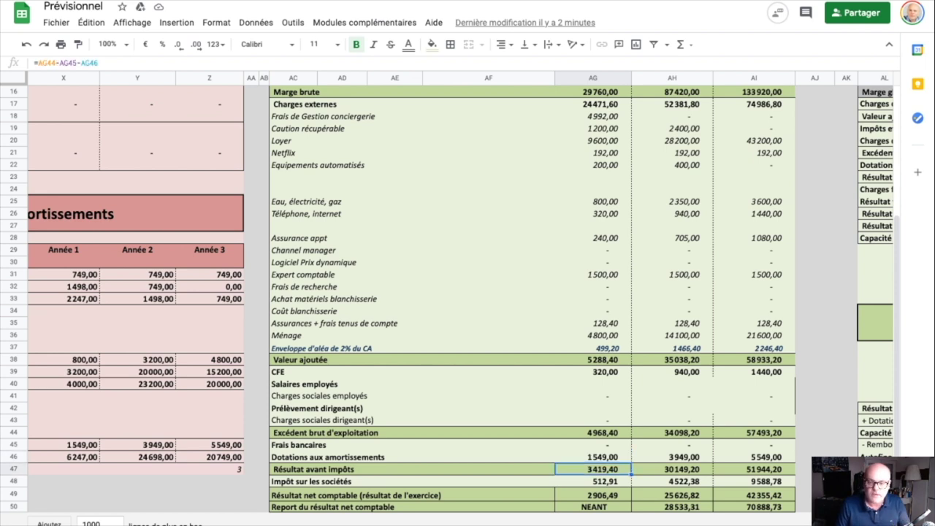
pyautogui.click(754, 469)
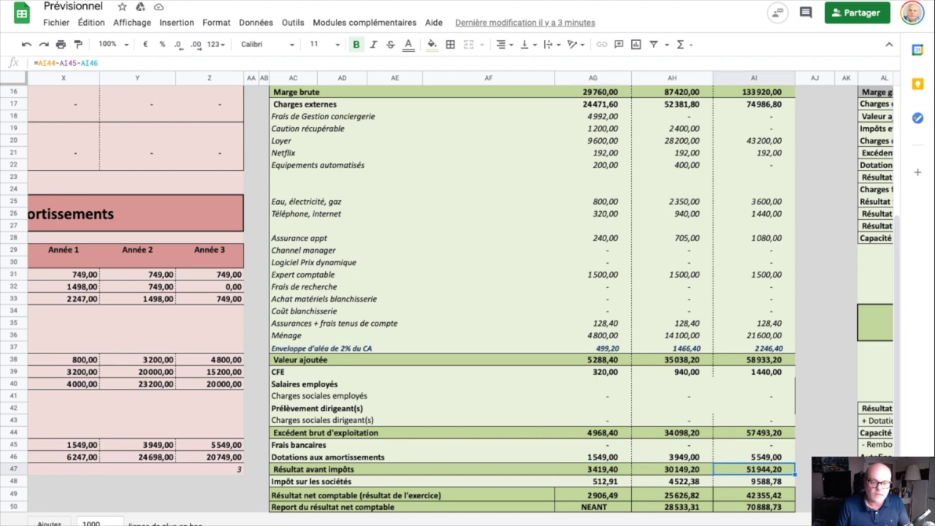
# Step: Examine the Résultat net comptable, Impôt sur les sociétés and Report du résultat net comptable rows, including the Année 3 tax formula
pyautogui.click(411, 495)
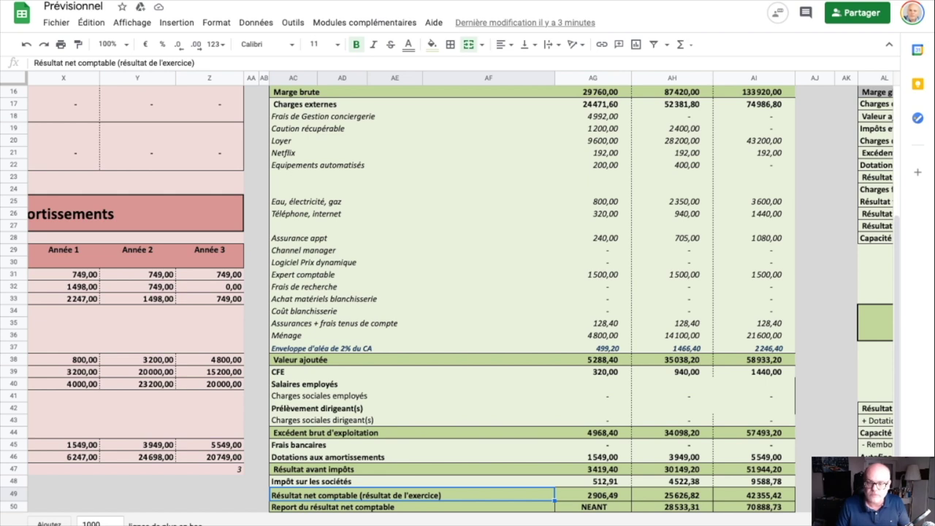
pyautogui.click(753, 495)
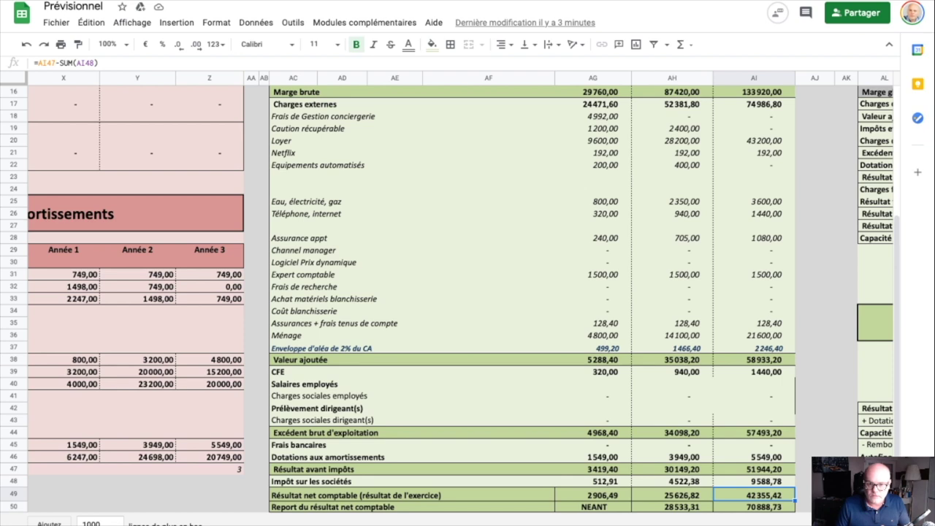
pyautogui.click(753, 481)
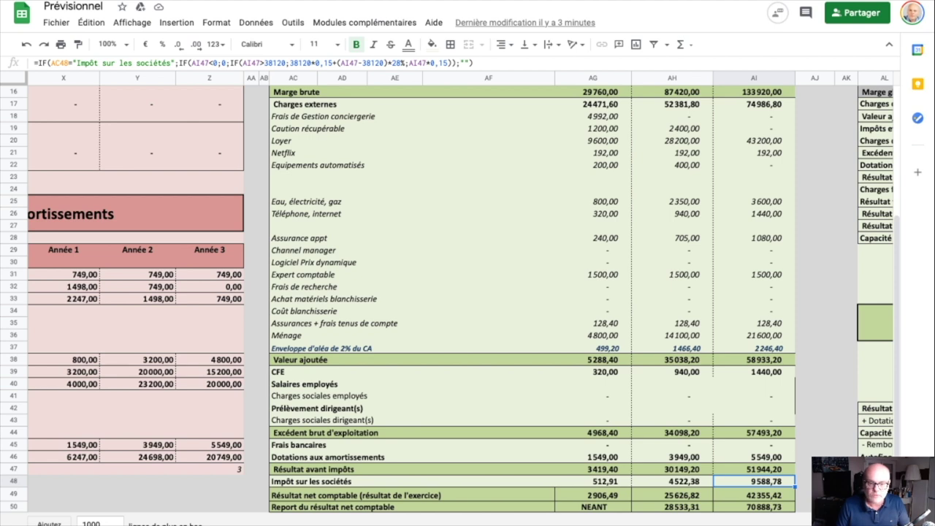
pyautogui.click(753, 494)
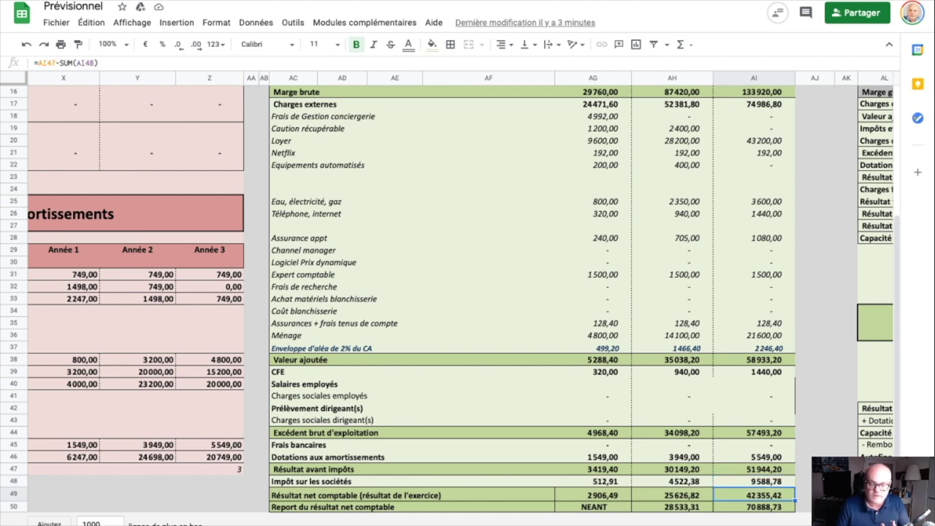
pyautogui.click(411, 506)
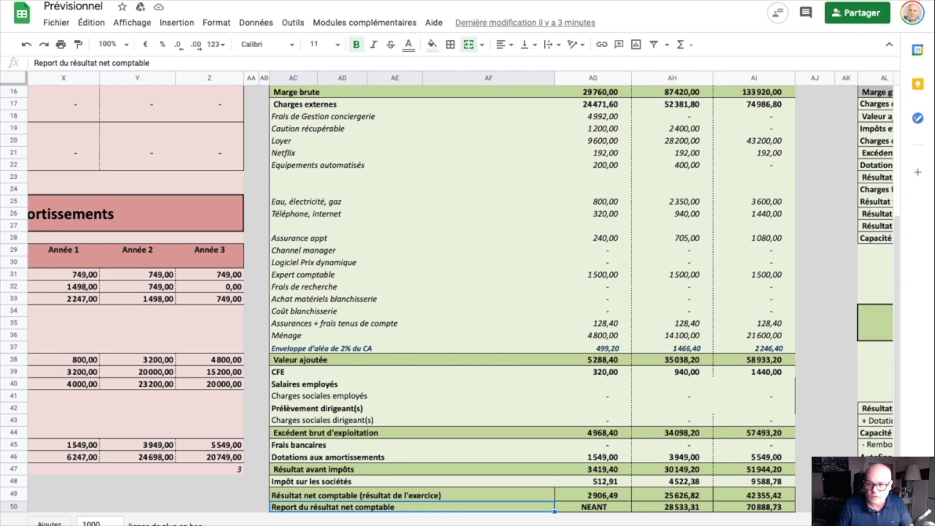
pyautogui.click(754, 494)
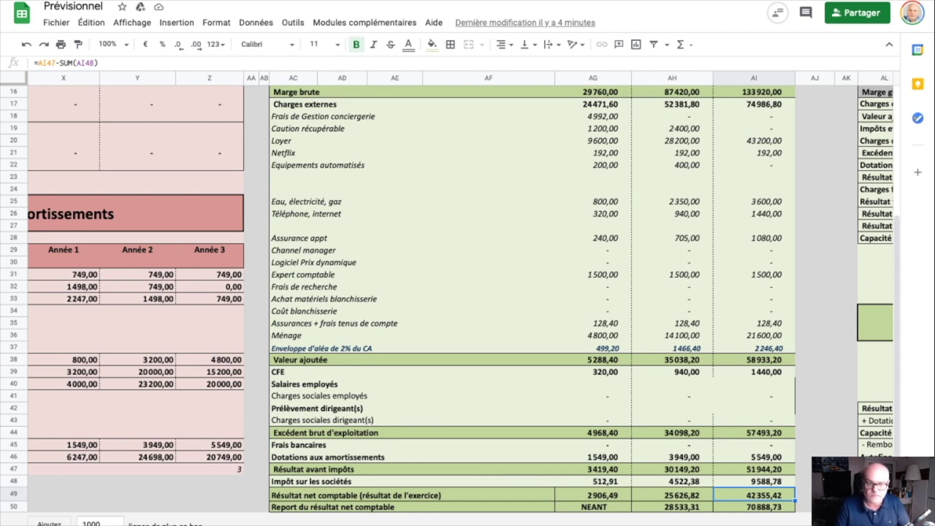
# Step: Review the Soldes intermédiaires de gestion and Capacité d'autofinancement tables over the three years
pyautogui.hscroll(10, 467, 292)
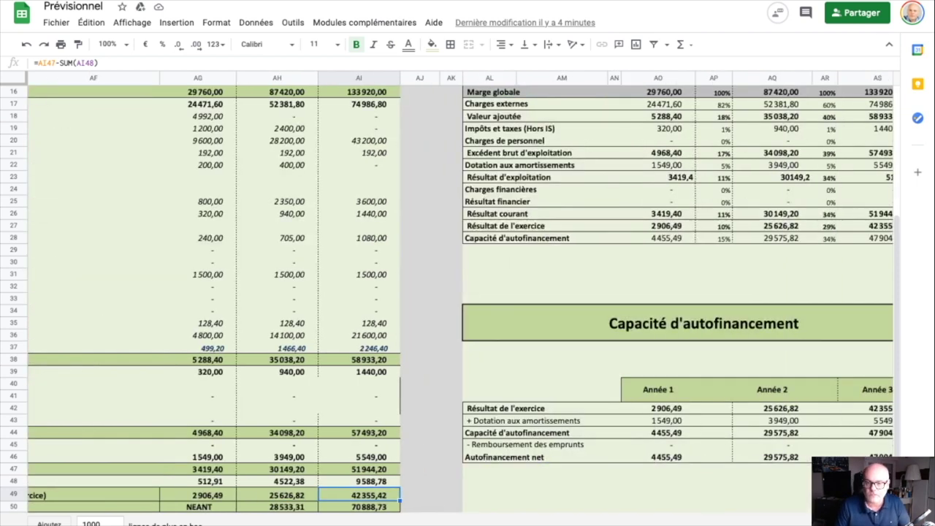
pyautogui.scroll(2, 467, 293)
pyautogui.scroll(4, 468, 292)
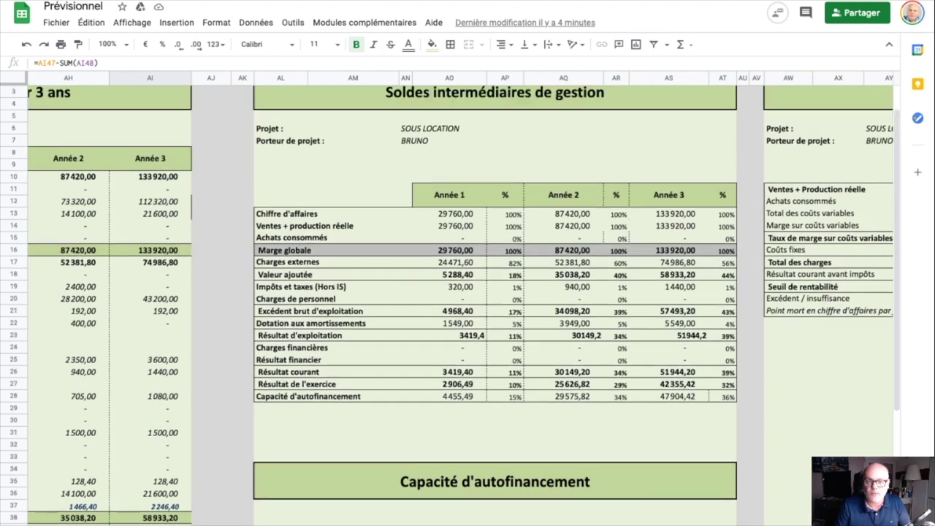
pyautogui.scroll(-5, 467, 292)
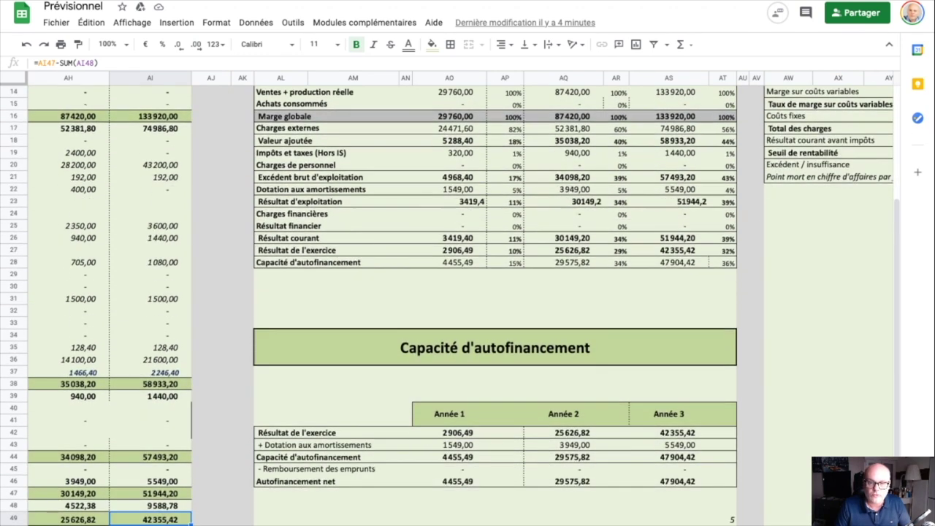
pyautogui.scroll(-1, 467, 292)
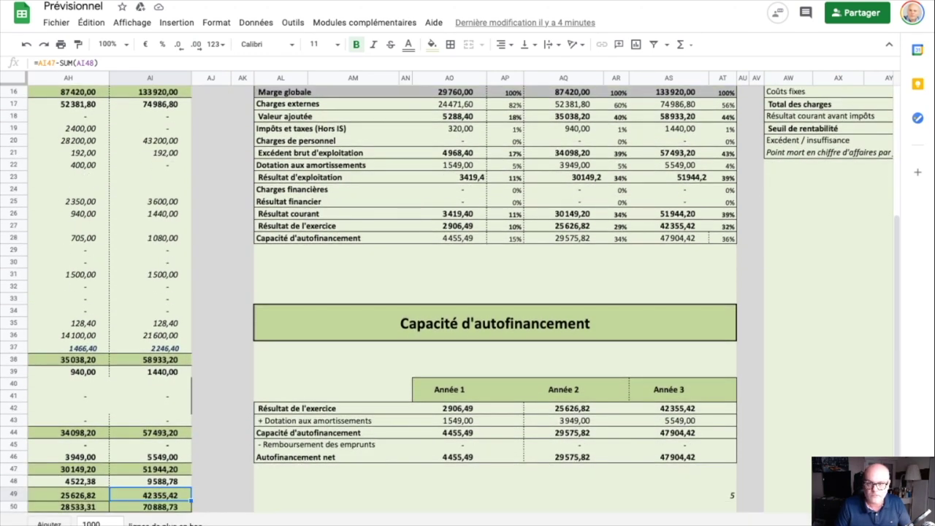
# Step: Review the Seuil de rentabilité économique table and the Plan de financement à trois ans
pyautogui.hscroll(10, 468, 292)
pyautogui.hscroll(-3, 467, 292)
pyautogui.scroll(5, 467, 292)
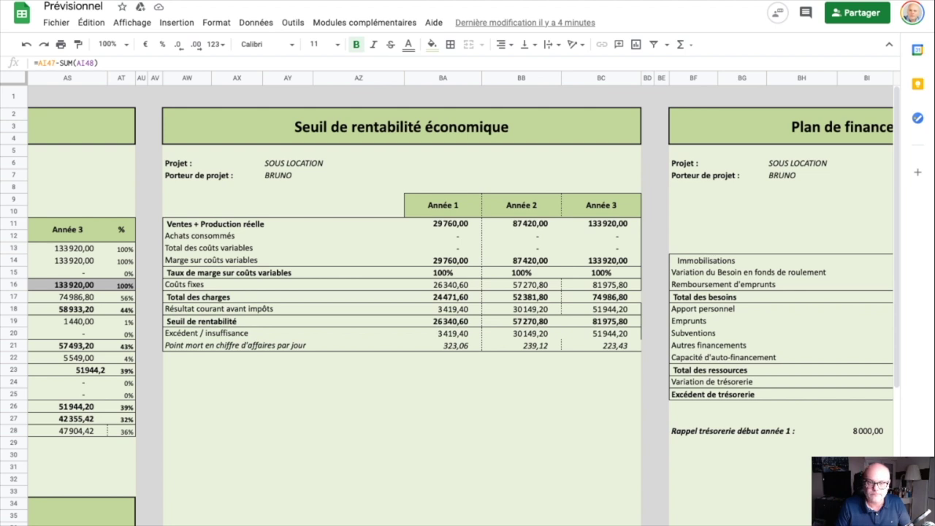
pyautogui.hscroll(6, 467, 292)
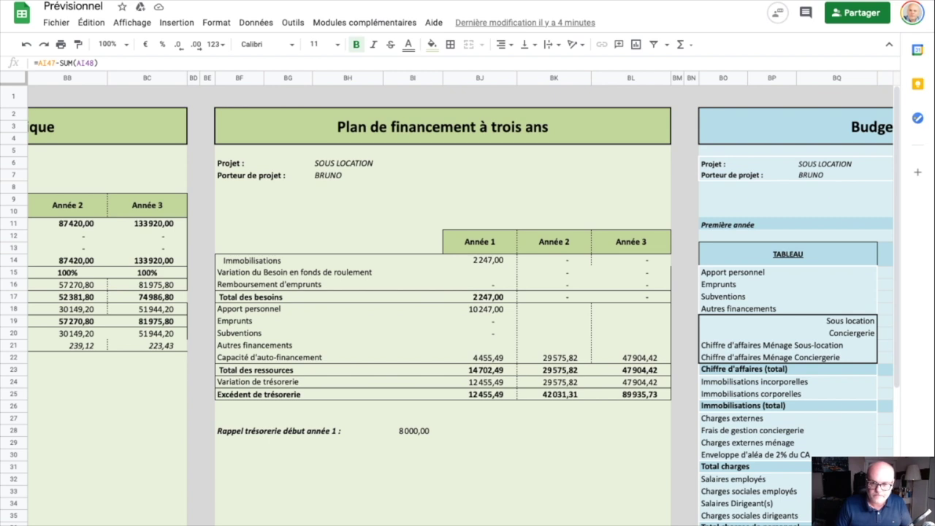
# Step: Look through the monthly Budget prévisionnel de trésorerie tables for année 1 and année 2, including their TOTAL columns
pyautogui.hscroll(8, 460, 314)
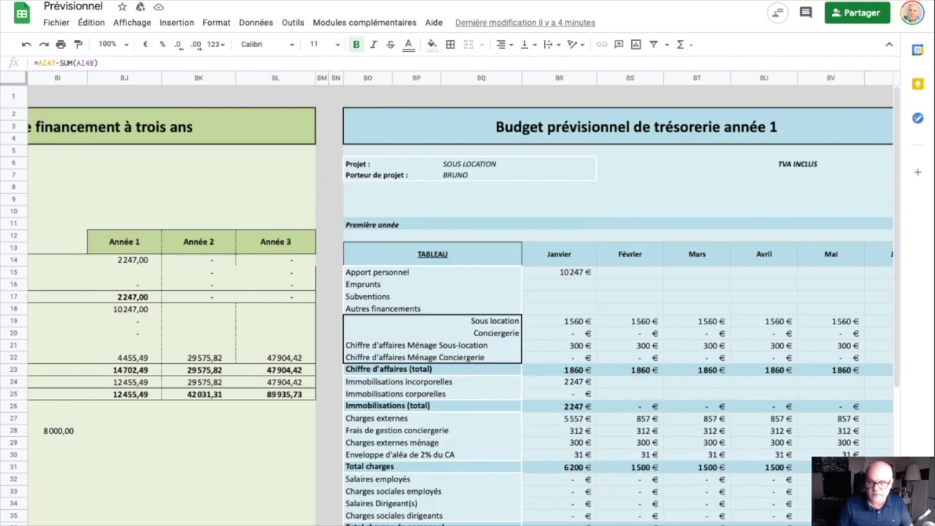
pyautogui.hscroll(1, 460, 314)
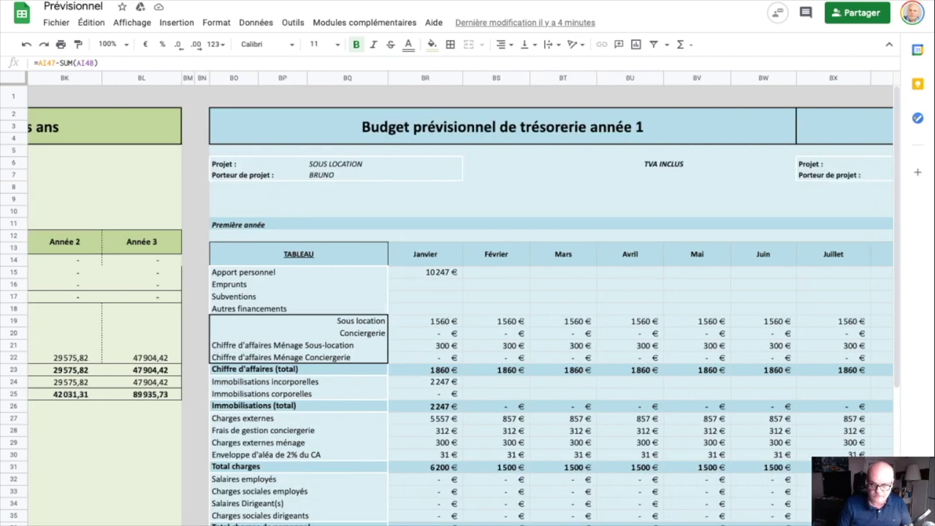
pyautogui.hscroll(1, 460, 314)
pyautogui.hscroll(14, 460, 314)
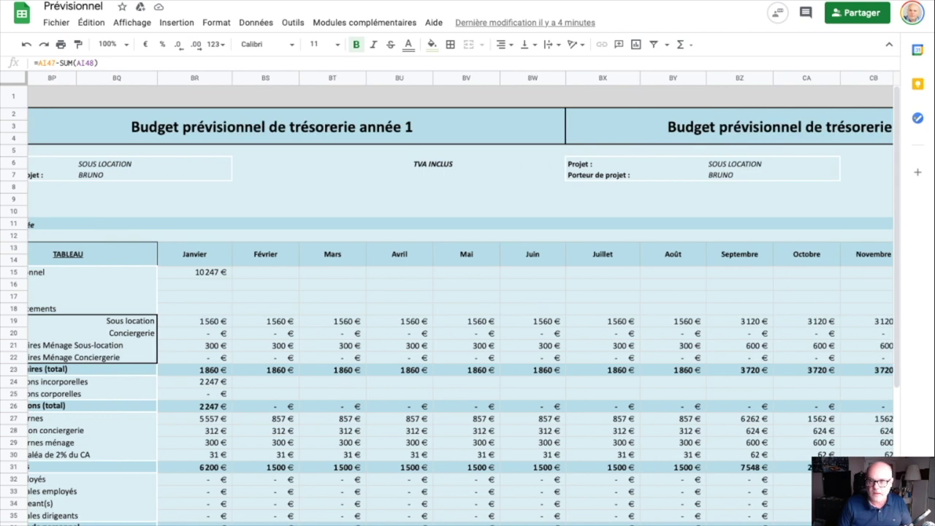
pyautogui.hscroll(8, 460, 314)
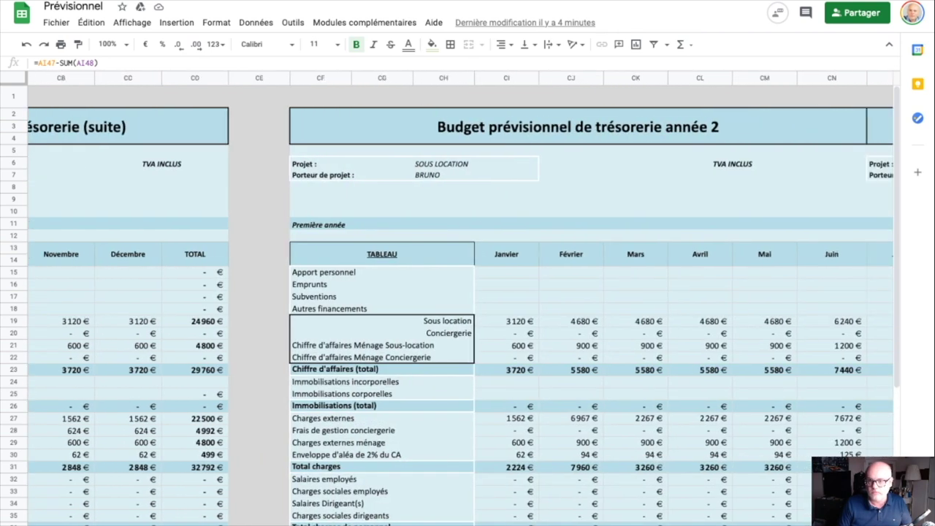
pyautogui.hscroll(12, 460, 314)
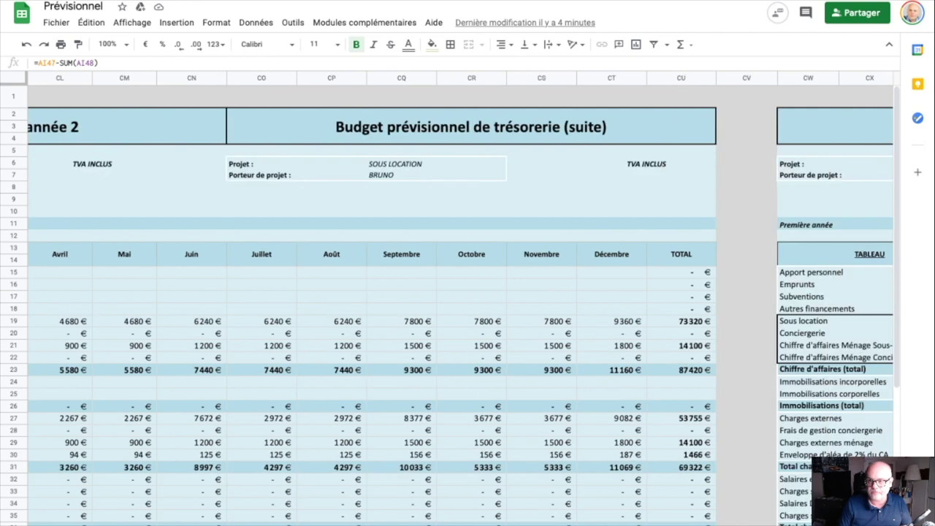
# Step: Return to the année 1 treasury budget and inspect January's Apport personnel and the Charges externes formulas for January and September
pyautogui.hscroll(-20, 460, 314)
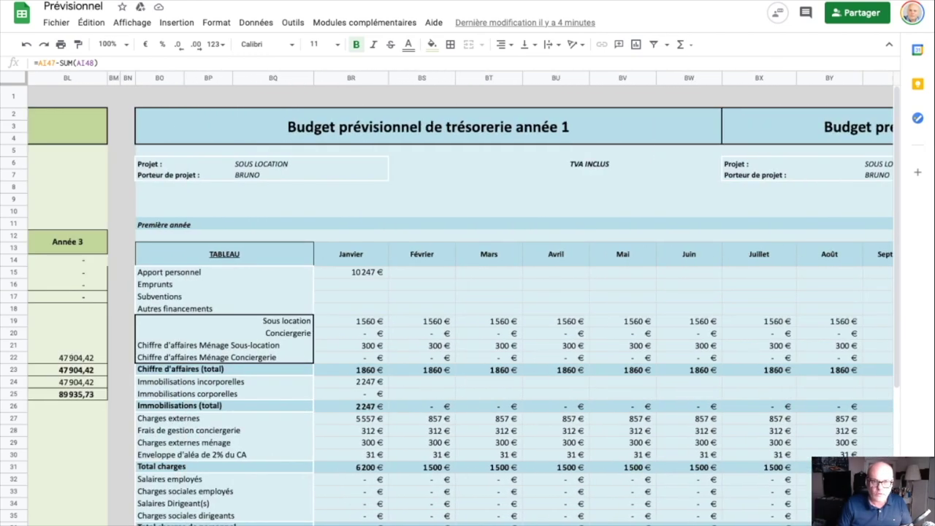
pyautogui.click(350, 272)
pyautogui.scroll(-3, 351, 272)
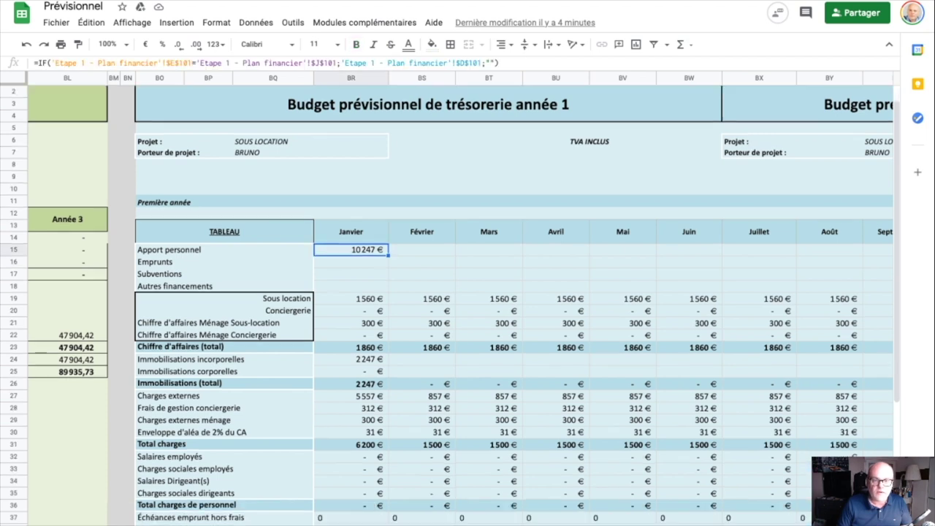
pyautogui.scroll(-3, 460, 314)
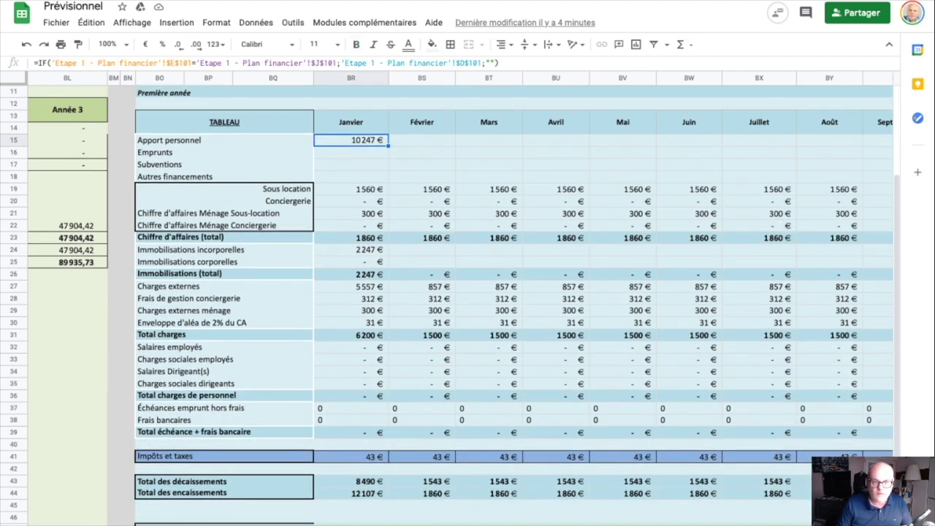
pyautogui.click(351, 286)
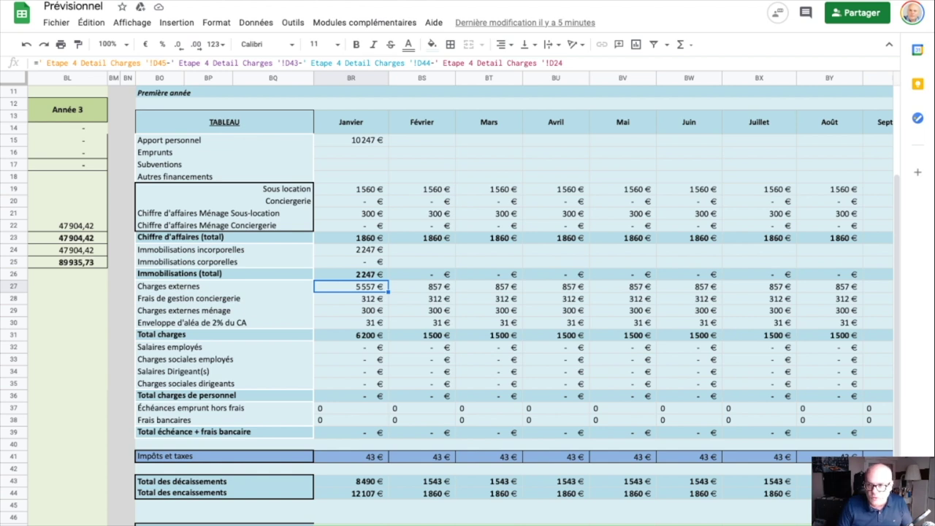
pyautogui.hscroll(3, 460, 292)
pyautogui.click(690, 286)
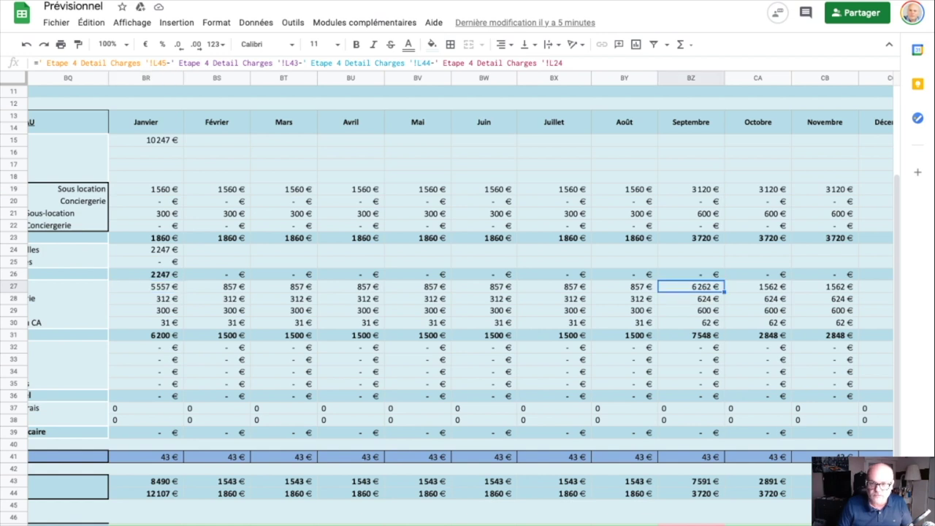
# Step: Examine the année 1 Solde du mois and Solde de trésorerie (cumul) rows, comparing the cumulative balances of August and September
pyautogui.scroll(-2, 460, 303)
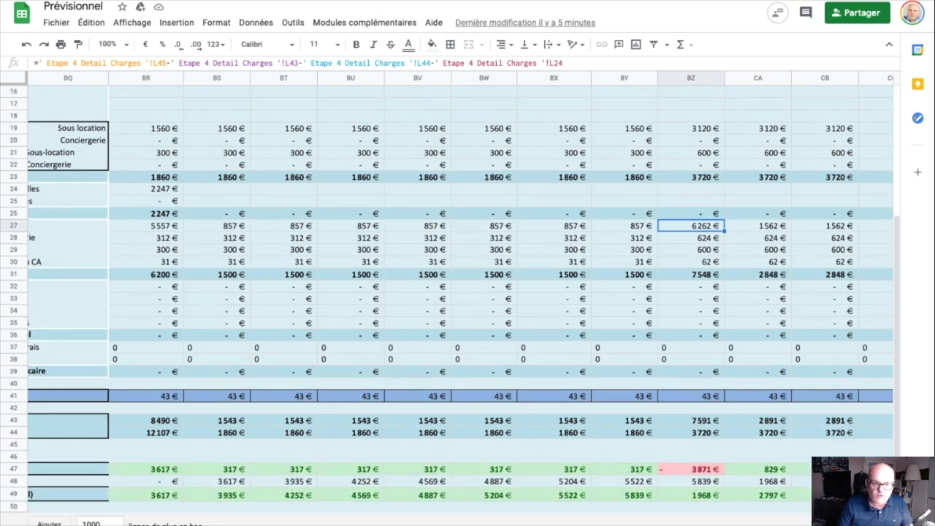
pyautogui.hscroll(-3, 460, 292)
pyautogui.click(233, 495)
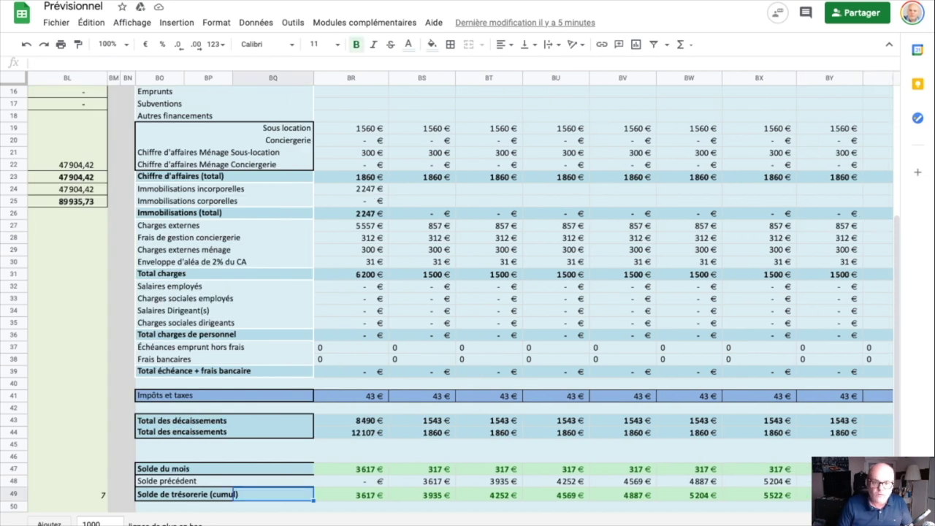
pyautogui.press('Right')
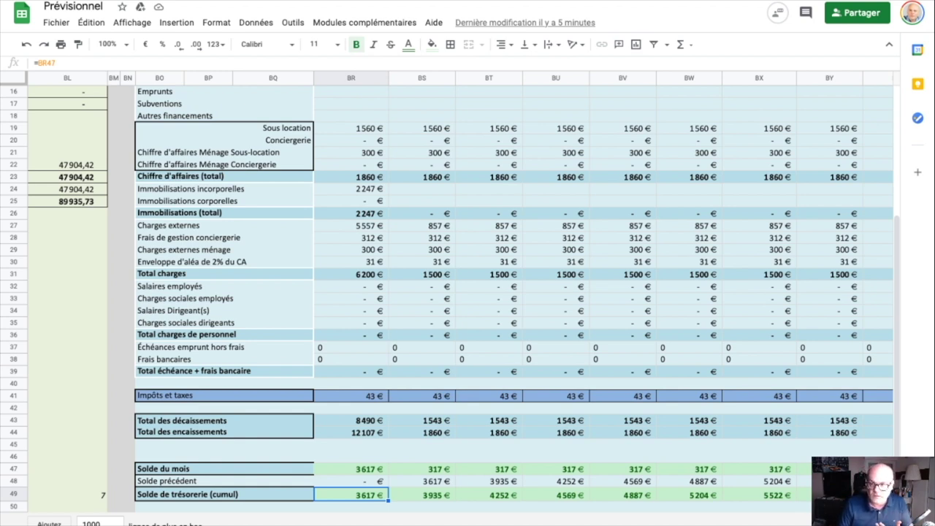
pyautogui.hscroll(5, 460, 292)
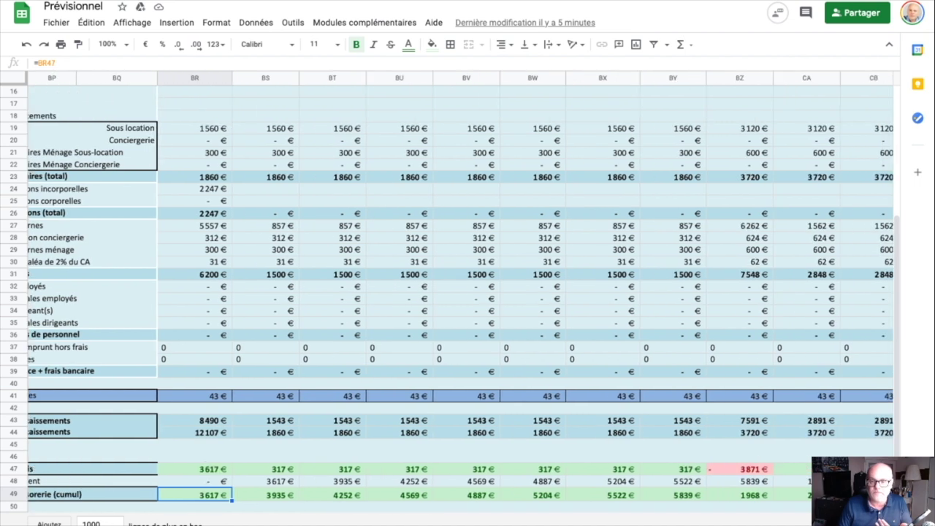
pyautogui.hscroll(3, 460, 292)
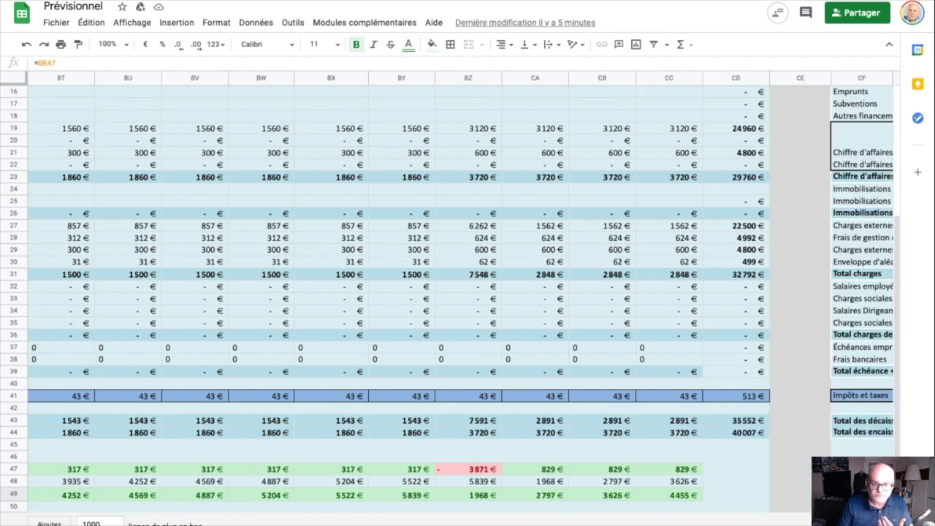
pyautogui.click(468, 494)
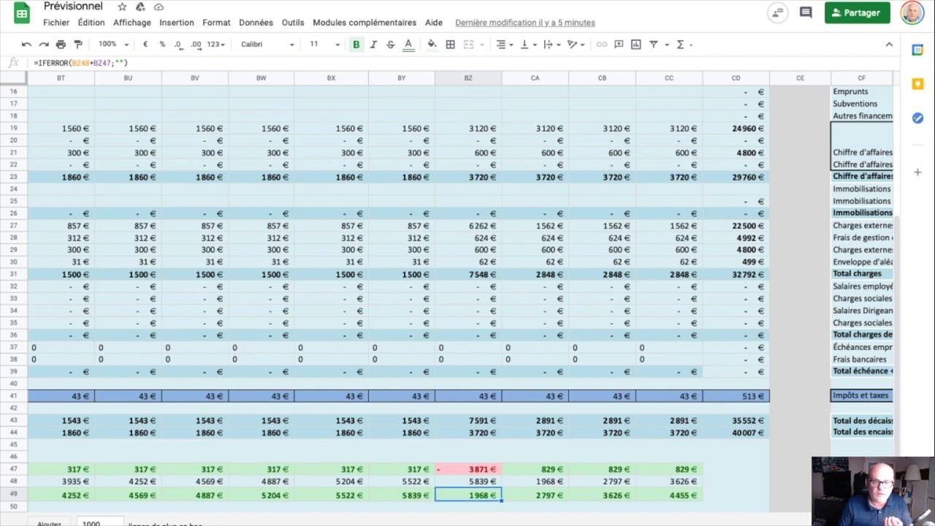
pyautogui.click(401, 495)
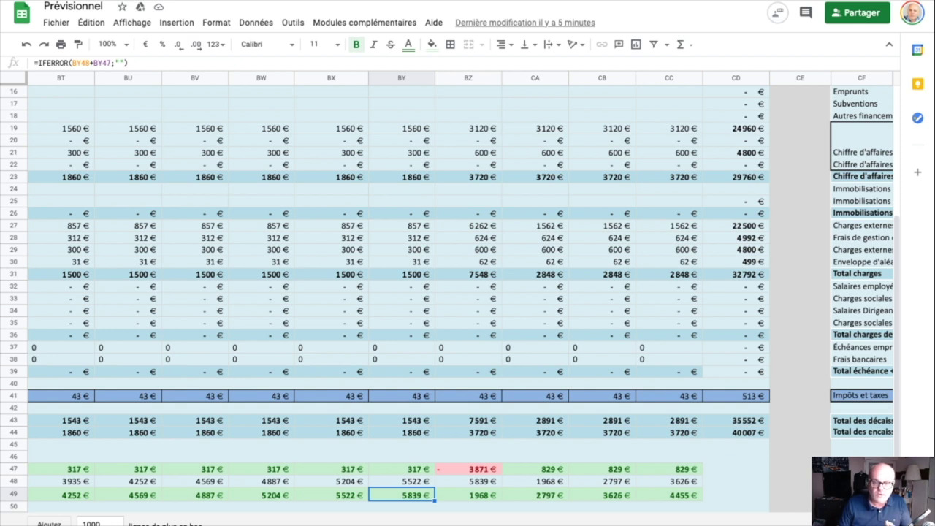
pyautogui.click(468, 495)
pyautogui.hscroll(10, 460, 292)
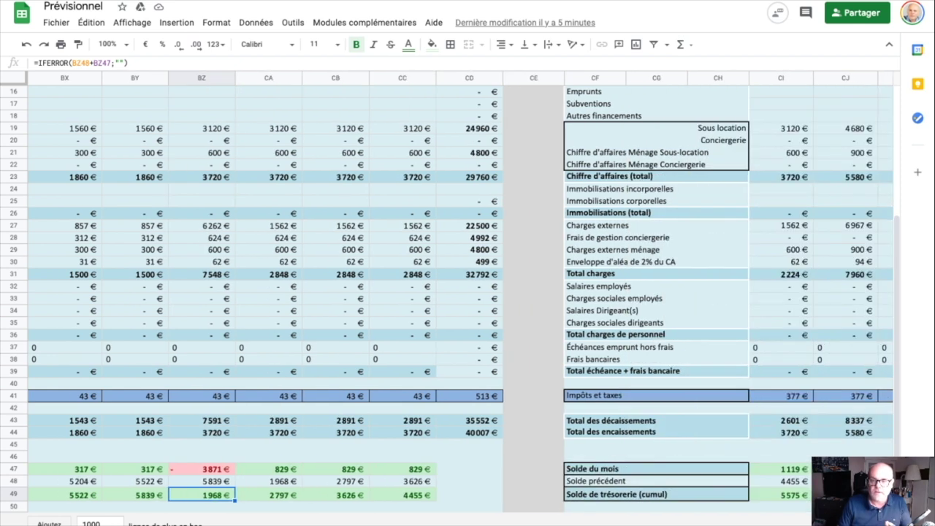
# Step: Follow the monthly treasury balances through année 2 and année 3, and inspect December's Solde de trésorerie (cumul) formula in année 3
pyautogui.hscroll(1, 460, 292)
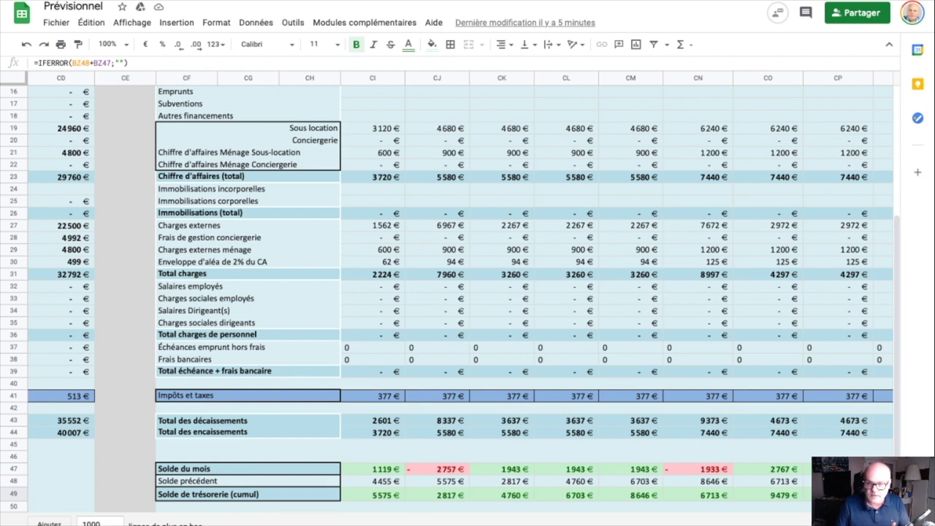
pyautogui.hscroll(6, 460, 292)
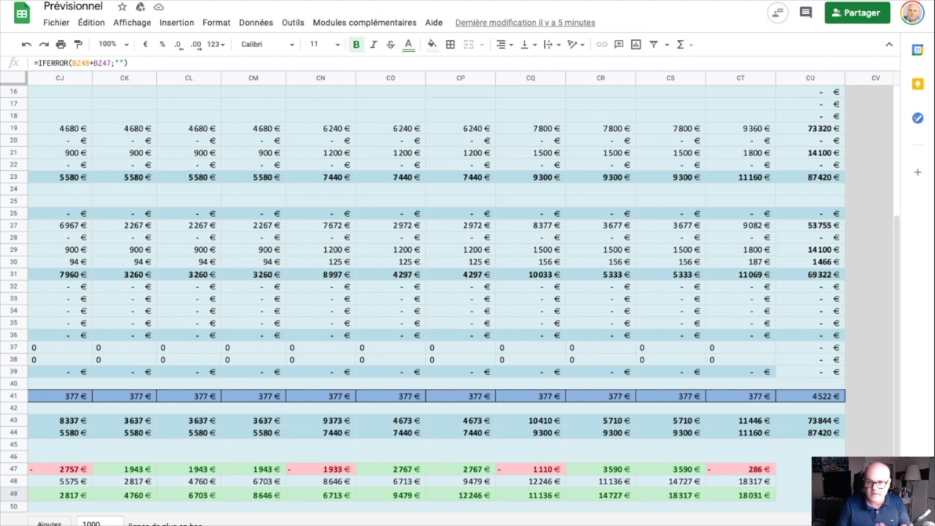
pyautogui.hscroll(10, 460, 292)
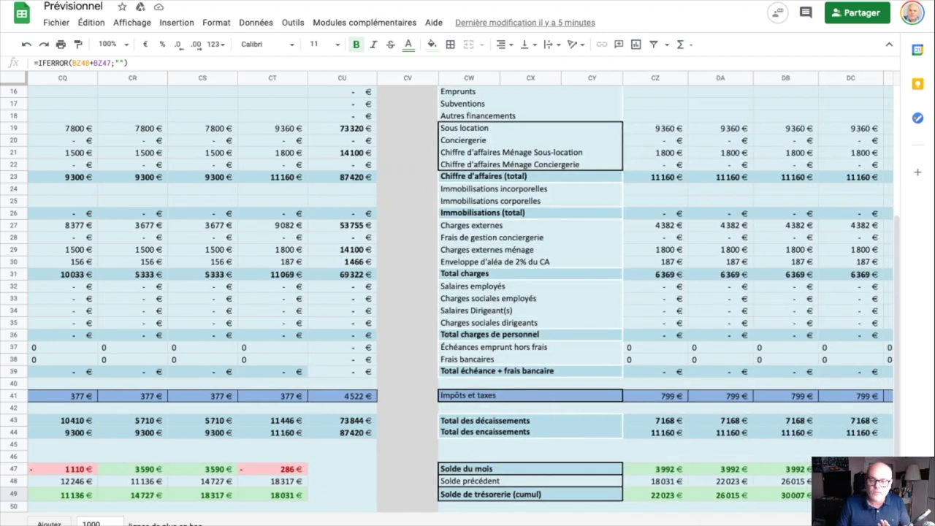
pyautogui.hscroll(5, 460, 292)
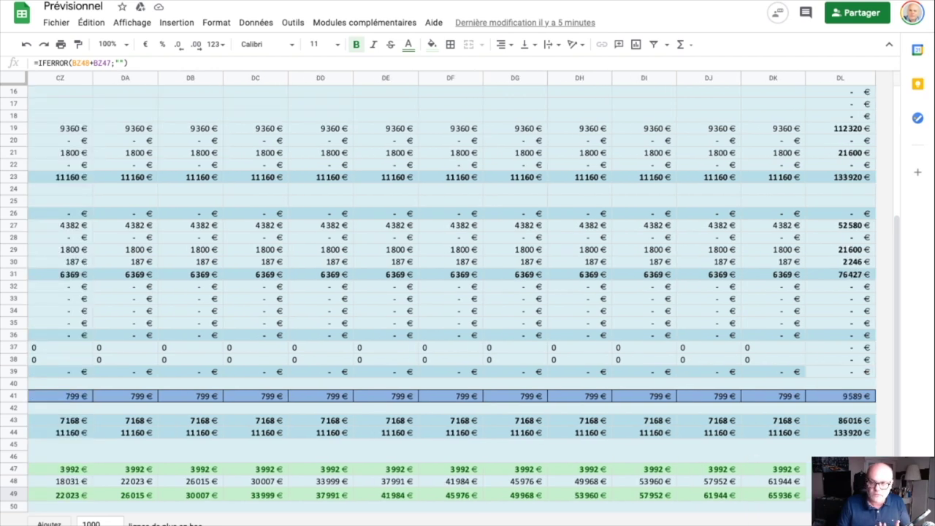
pyautogui.click(772, 494)
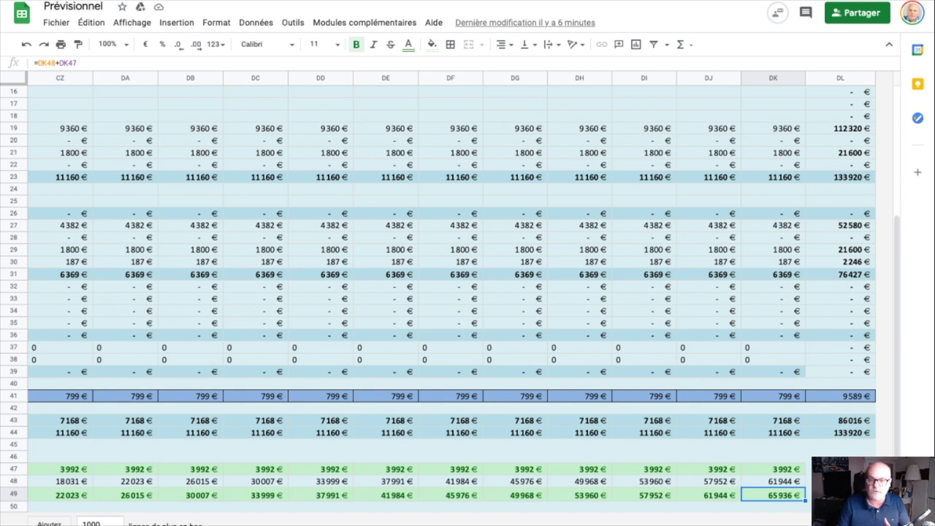
# Step: Return to the Compte de résultats and inspect the année 3 Résultat net comptable formula
pyautogui.hscroll(-20, 460, 292)
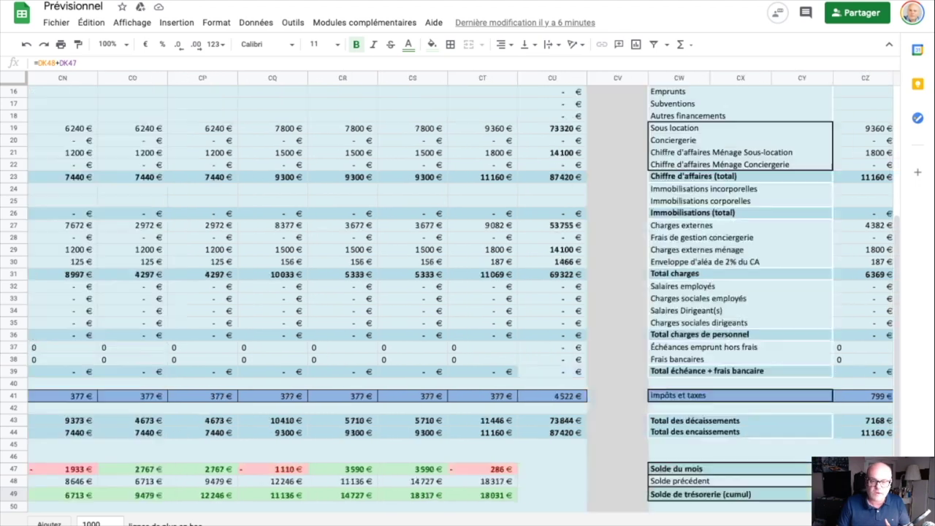
pyautogui.hscroll(-20, 460, 292)
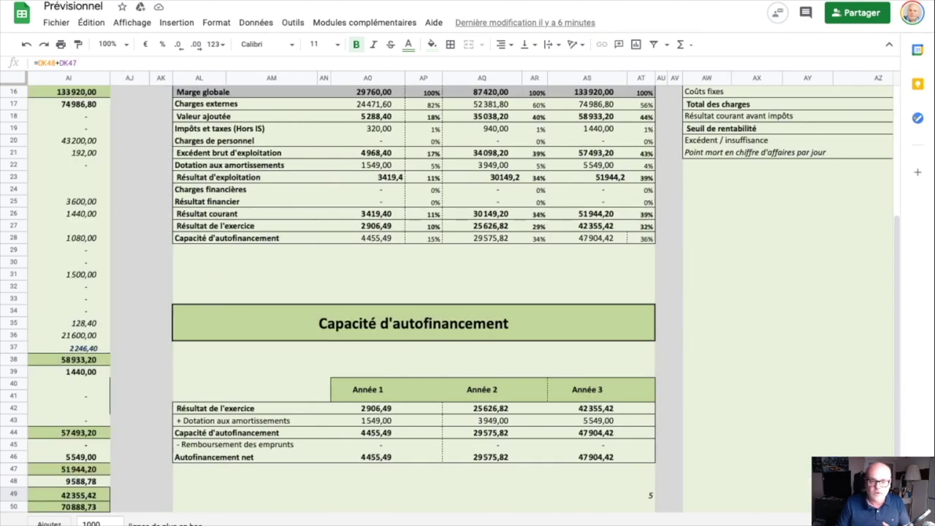
pyautogui.hscroll(-3, 460, 292)
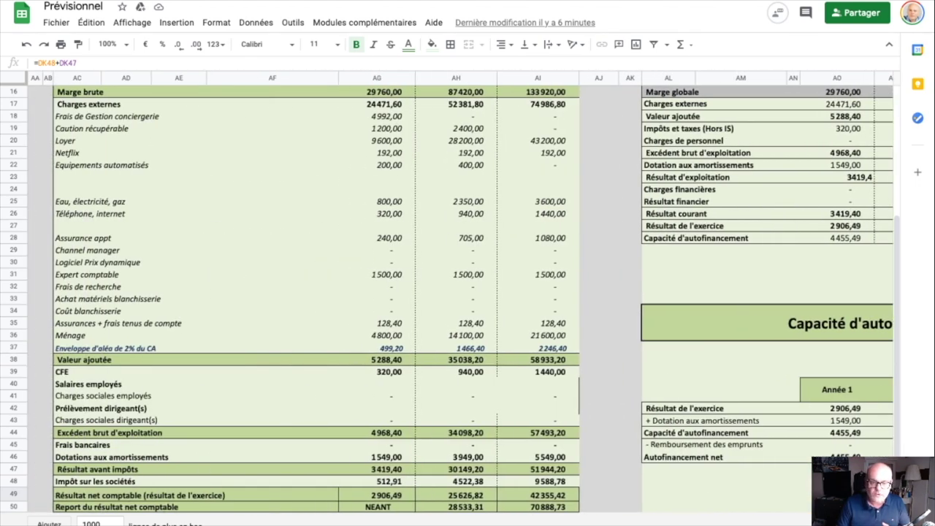
pyautogui.click(538, 494)
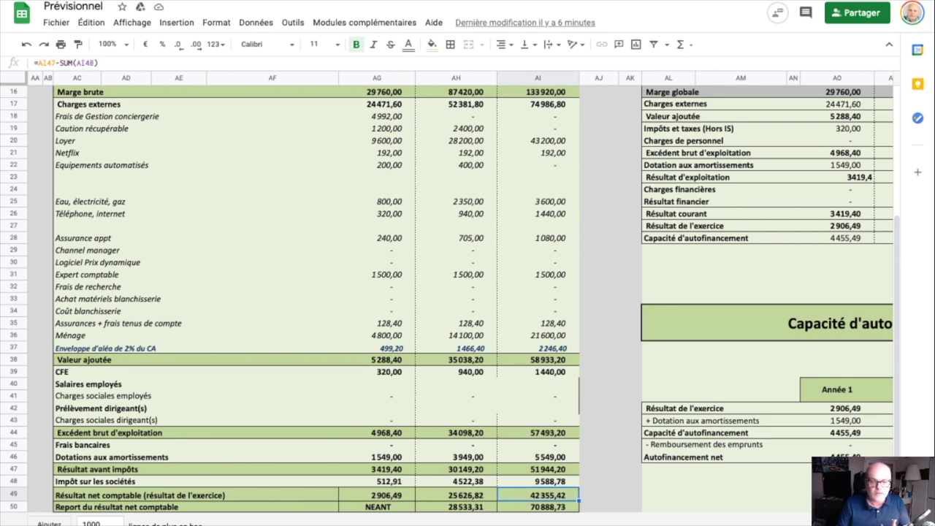
# Step: Go back through the treasury budgets and examine année 3, including January's Solde de trésorerie (cumul) formula, the month headings and the TOTAL column
pyautogui.hscroll(20, 460, 292)
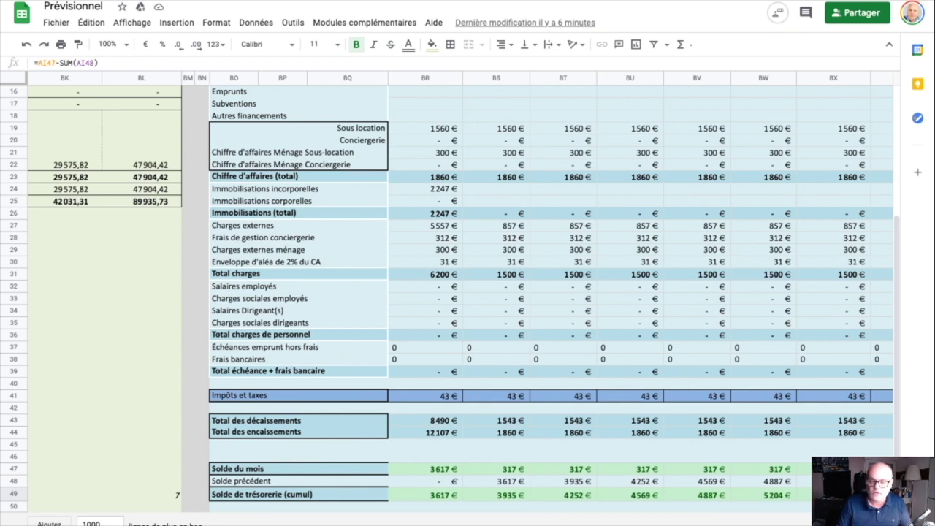
pyautogui.hscroll(15, 460, 292)
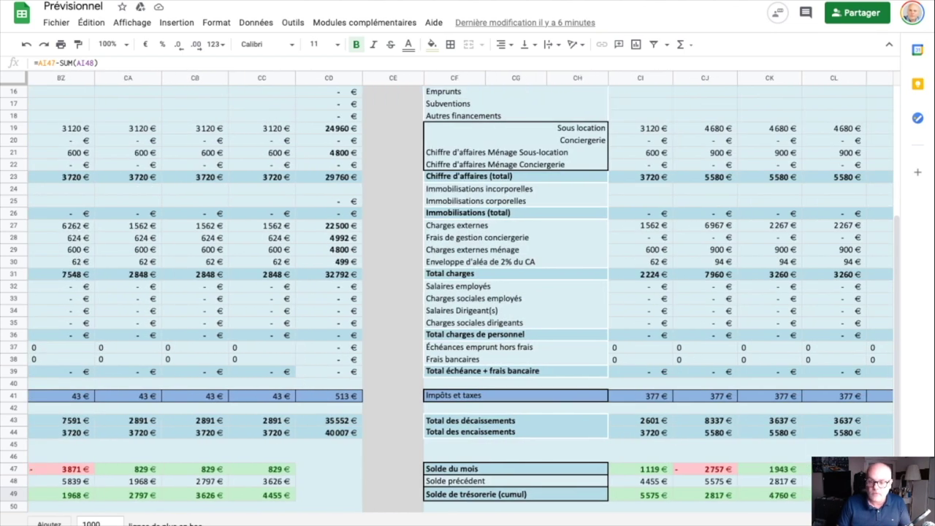
pyautogui.hscroll(5, 460, 292)
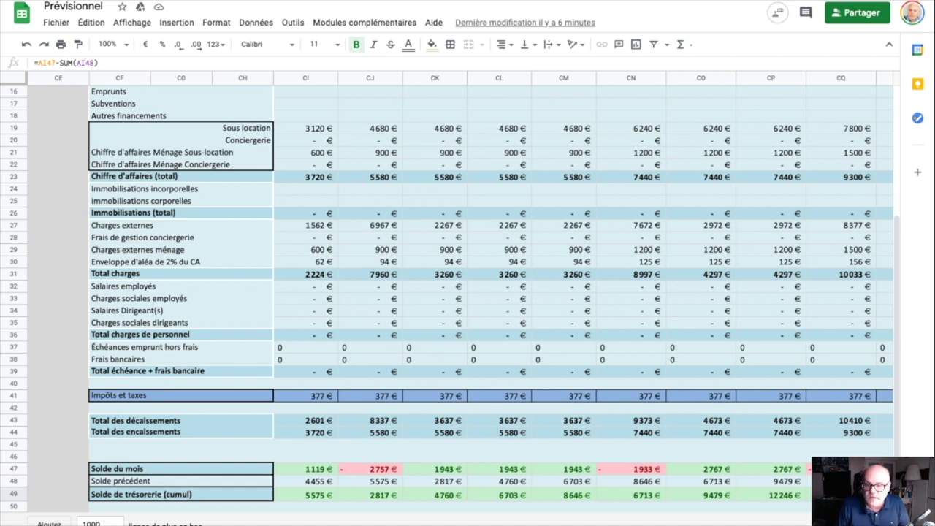
pyautogui.hscroll(15, 467, 292)
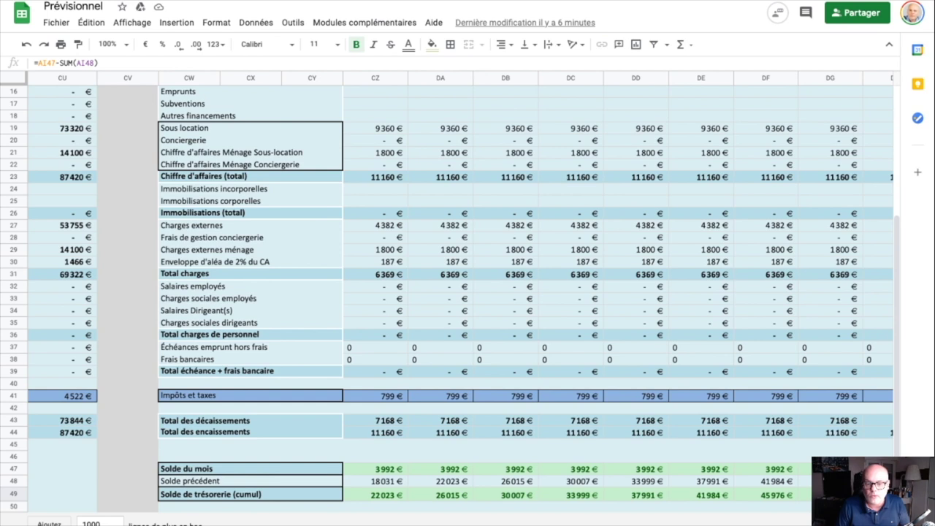
pyautogui.click(375, 495)
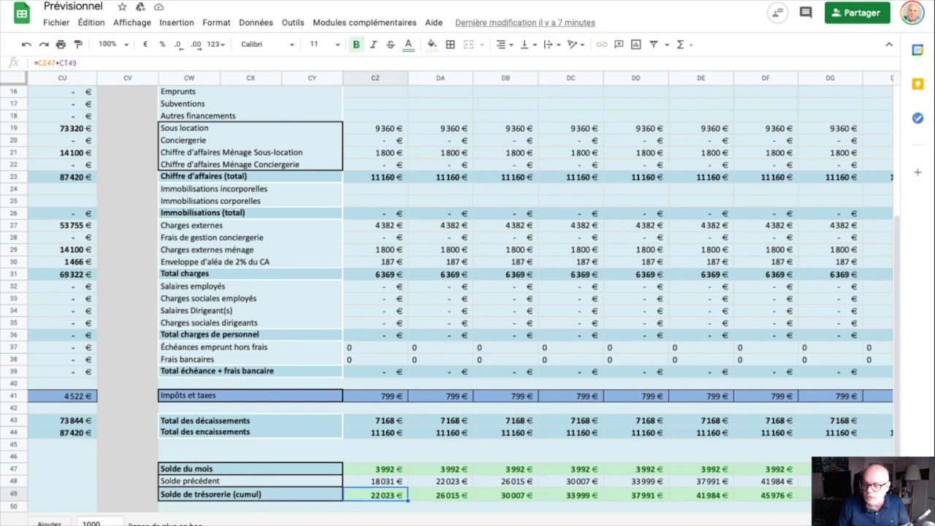
pyautogui.scroll(5, 450, 305)
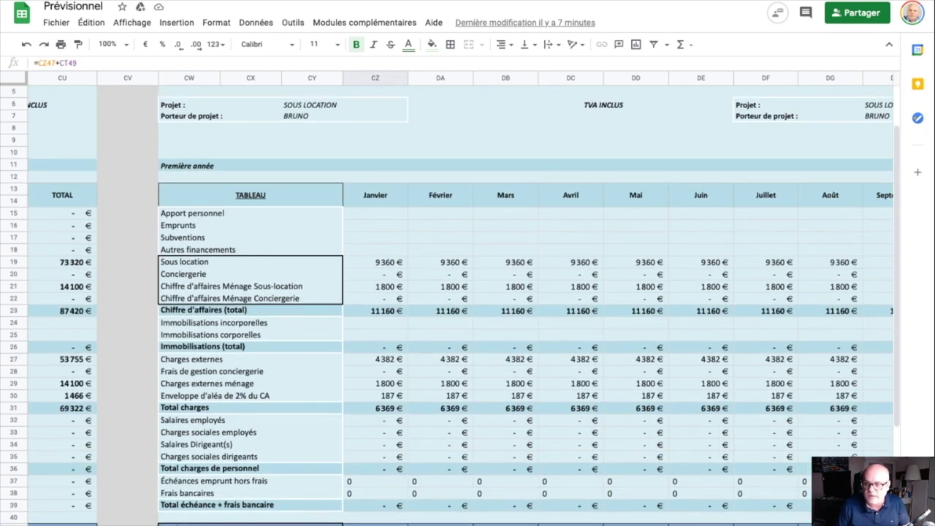
pyautogui.scroll(-5, 468, 307)
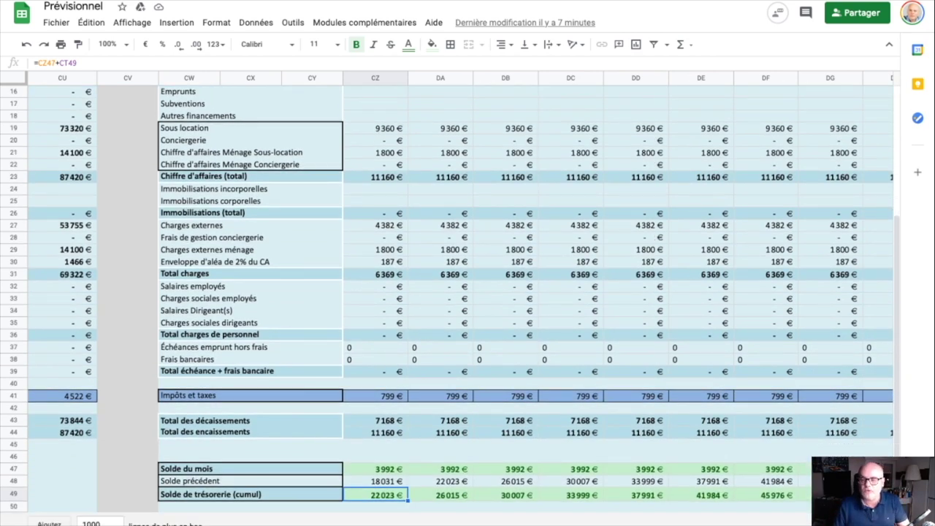
pyautogui.hscroll(5, 460, 292)
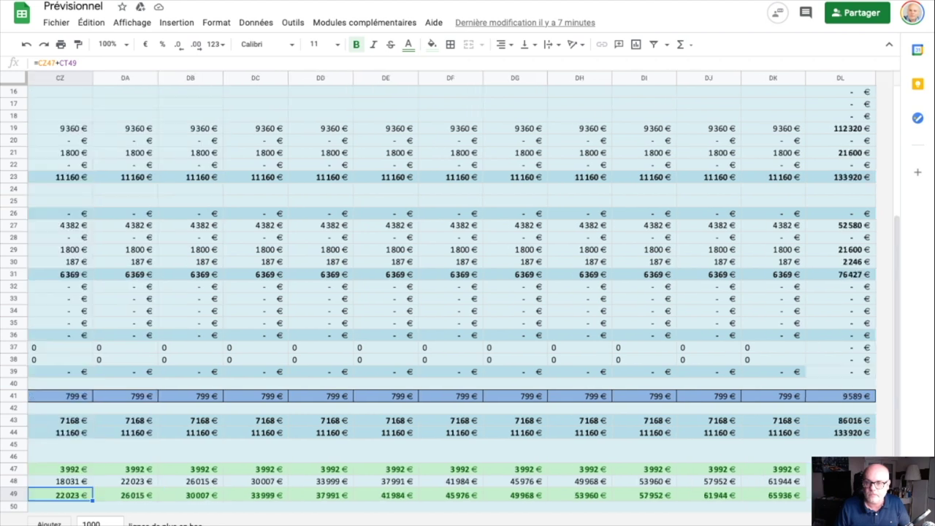
# Step: Look back over the financing section and the Détail des amortissements, and review the Compte de résultats prévisionnel sur 3 ans up to its heading
pyautogui.hscroll(-20, 460, 292)
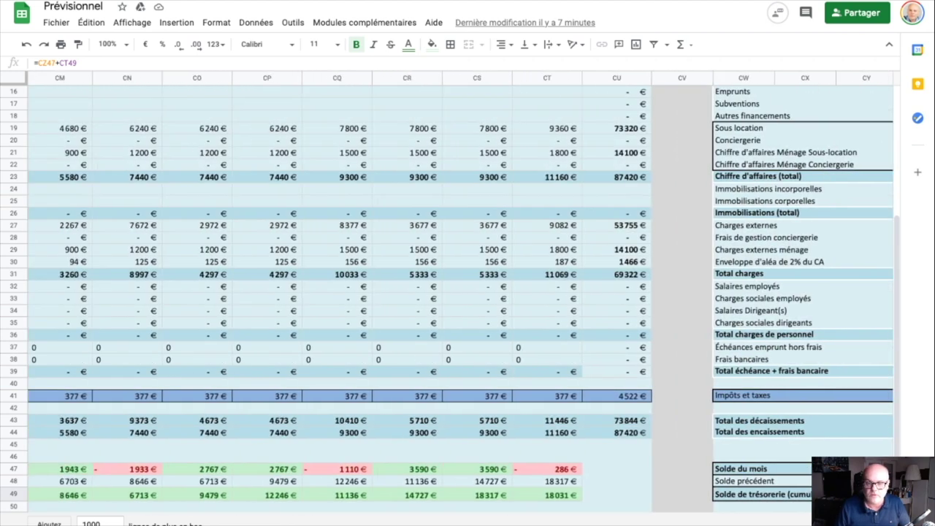
pyautogui.hscroll(-20, 460, 292)
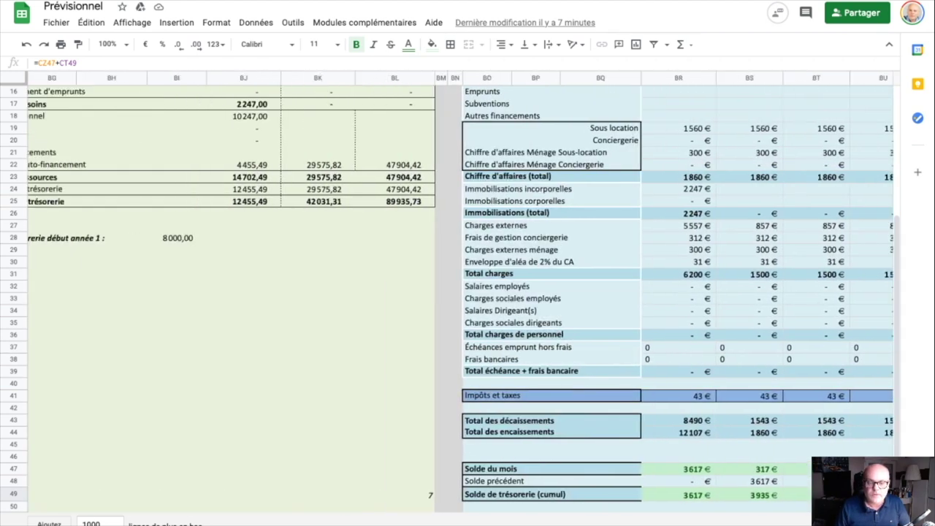
pyautogui.hscroll(-20, 460, 292)
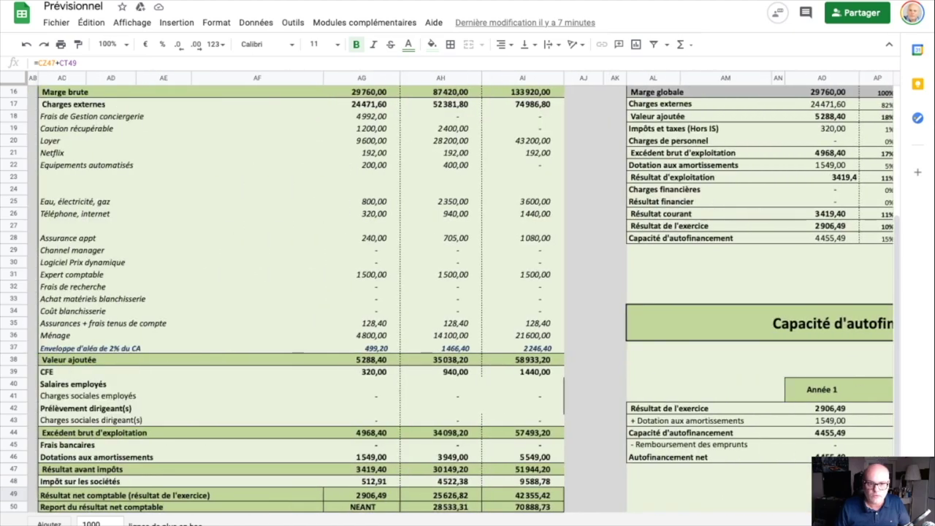
pyautogui.hscroll(-10, 460, 292)
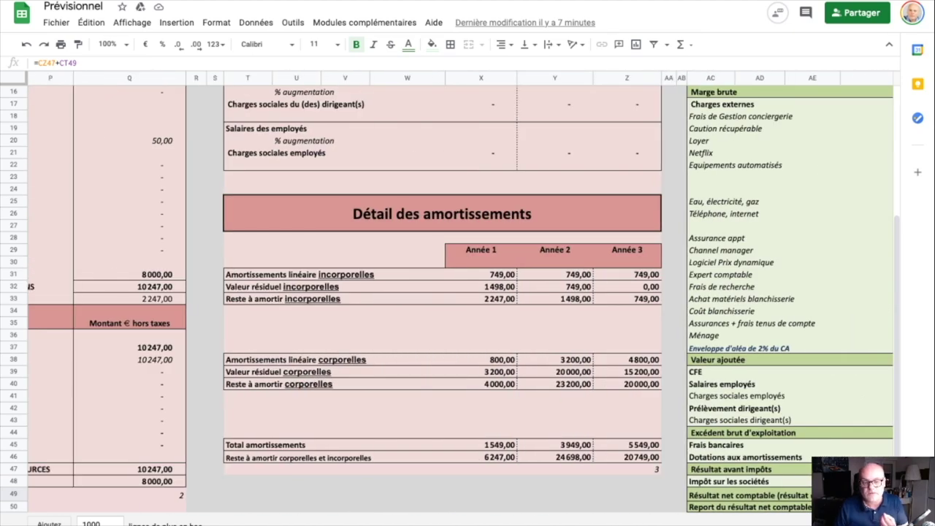
pyautogui.hscroll(-10, 460, 292)
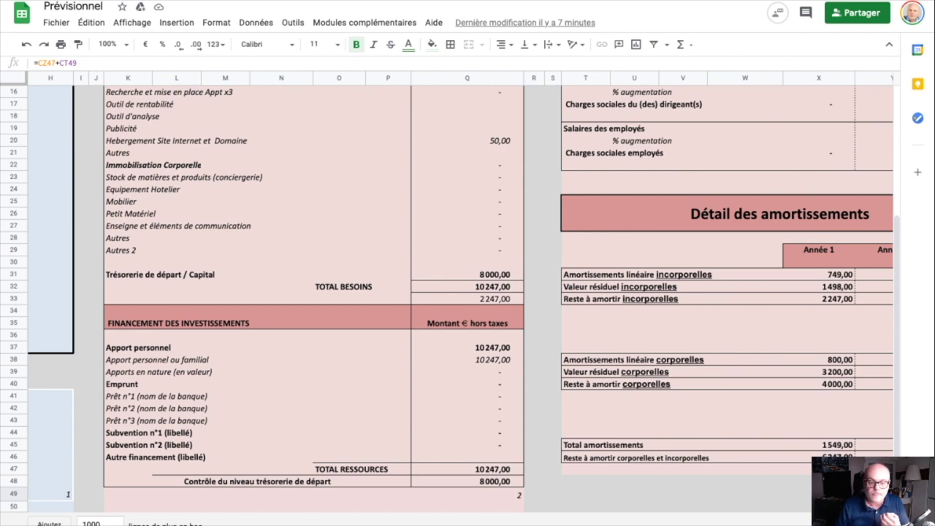
pyautogui.hscroll(6, 460, 292)
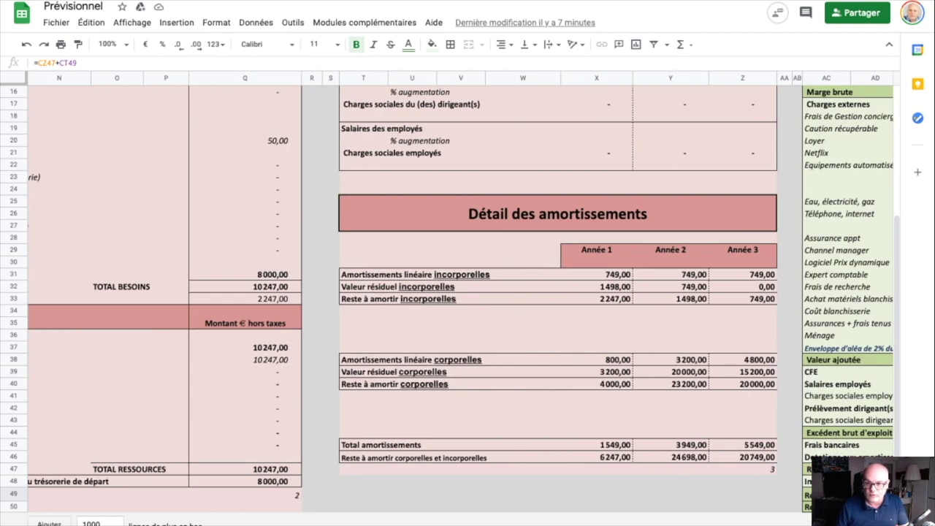
pyautogui.hscroll(10, 460, 292)
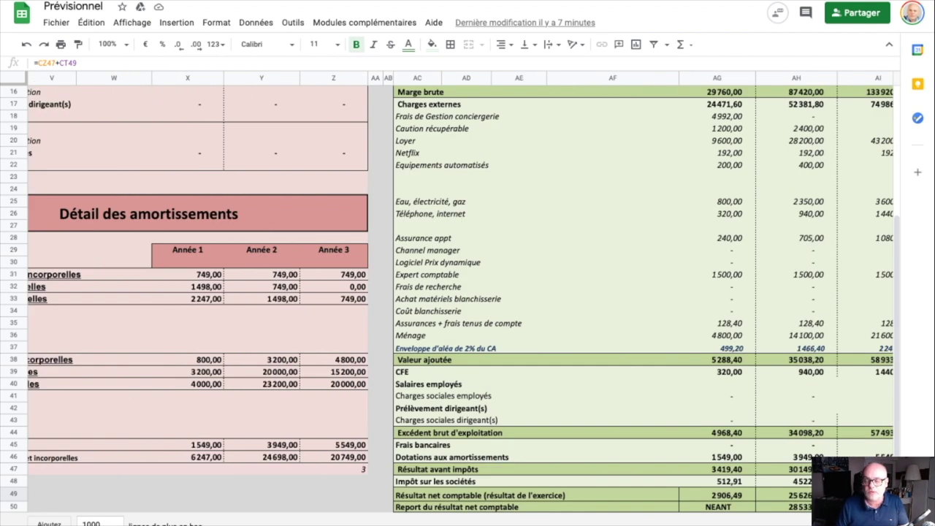
pyautogui.scroll(3, 460, 293)
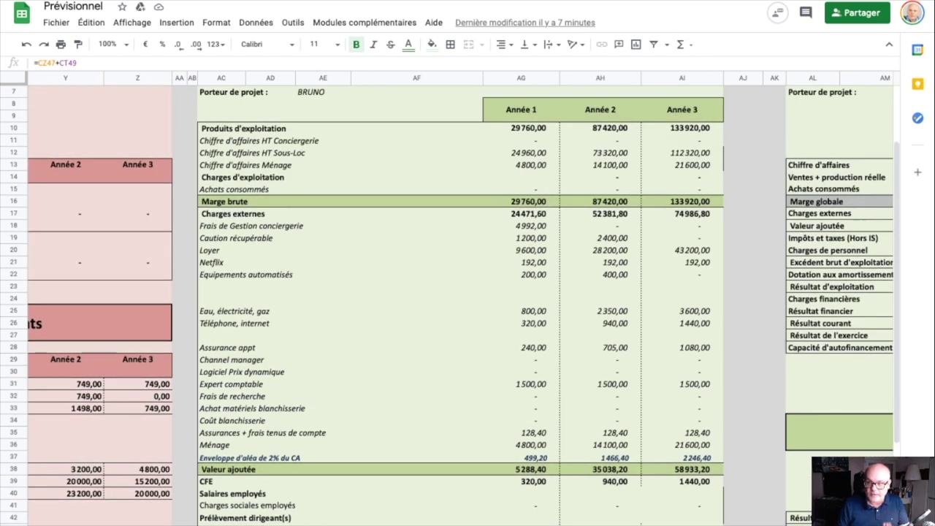
pyautogui.scroll(2, 460, 292)
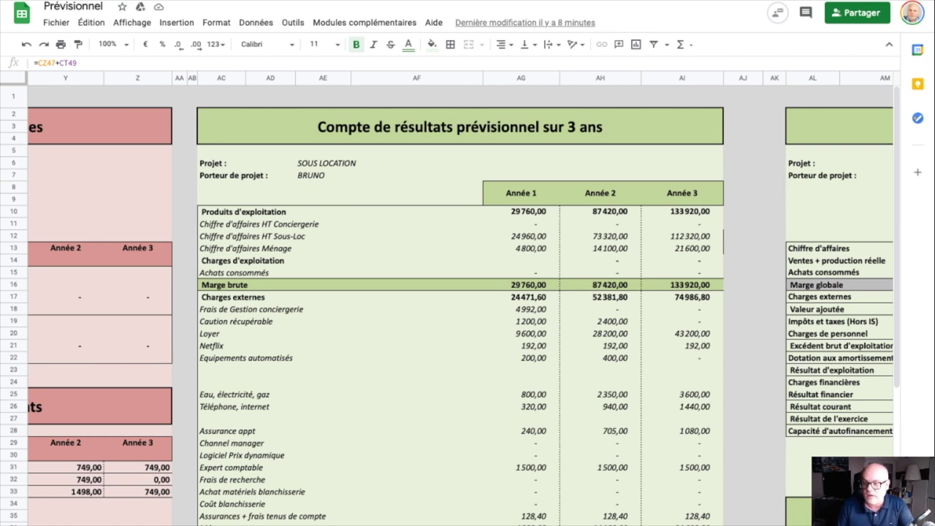
# Step: Glance over the Soldes intermédiaires de gestion and the année 2 treasury budget, and return to the study's cover page
pyautogui.hscroll(15, 460, 299)
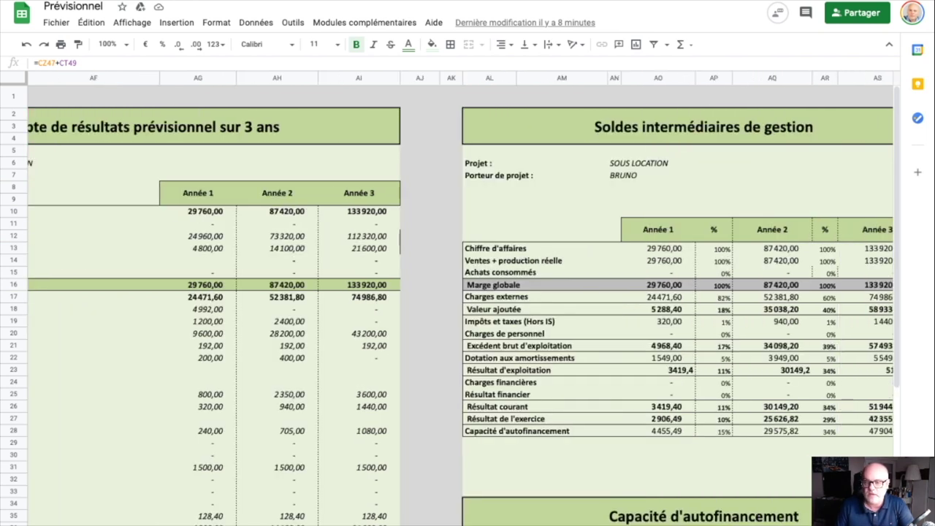
pyautogui.hscroll(5, 460, 298)
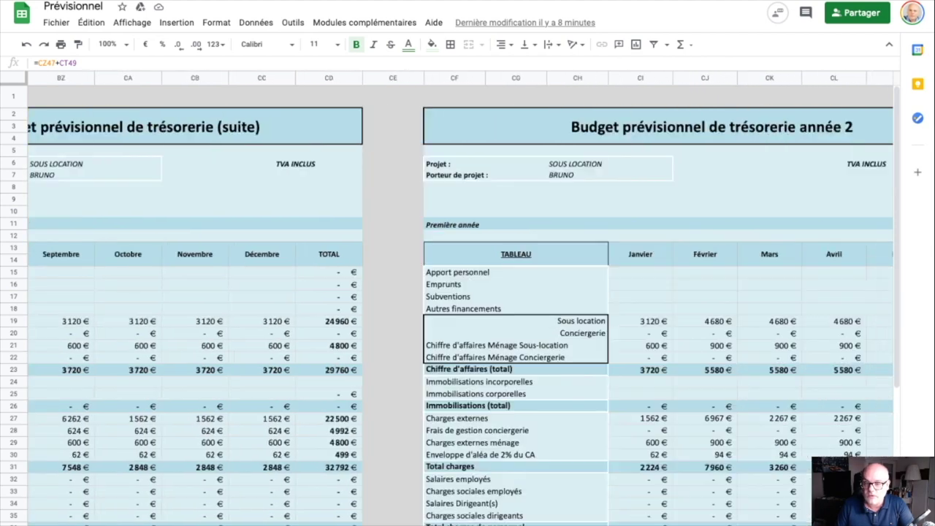
pyautogui.hscroll(-12, 460, 299)
pyautogui.hscroll(-15, 460, 299)
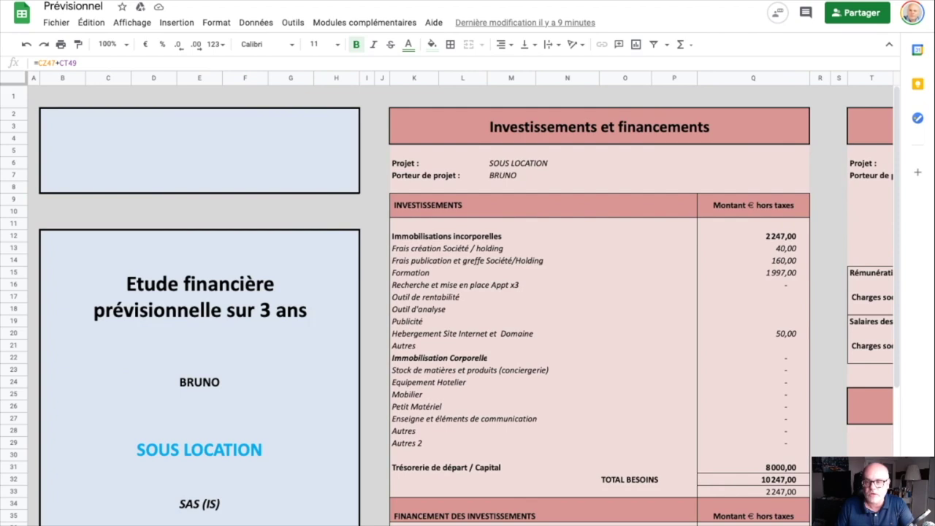
# Step: Review the Investissements et financements table from Immobilisations incorporelles down to the Contrôle du niveau trésorerie de départ
pyautogui.scroll(-2, 460, 299)
pyautogui.scroll(-1, 460, 298)
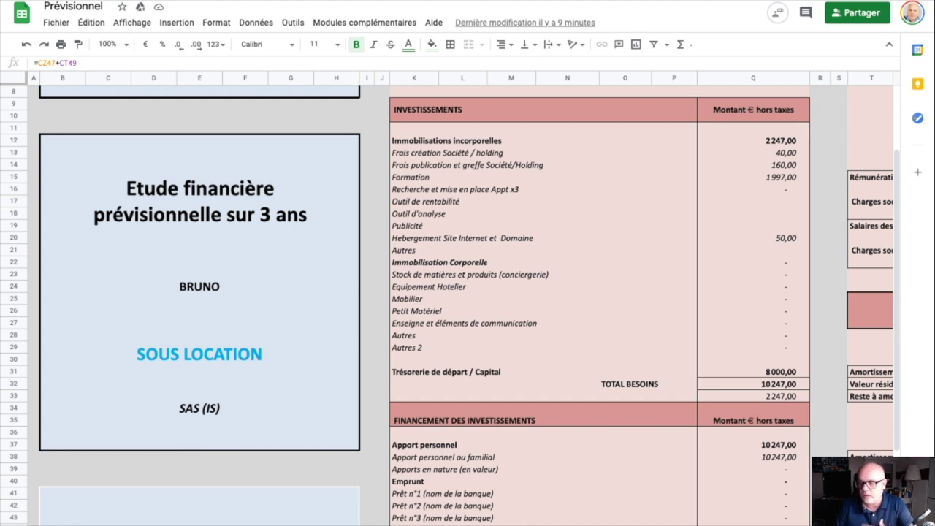
pyautogui.scroll(3, 453, 299)
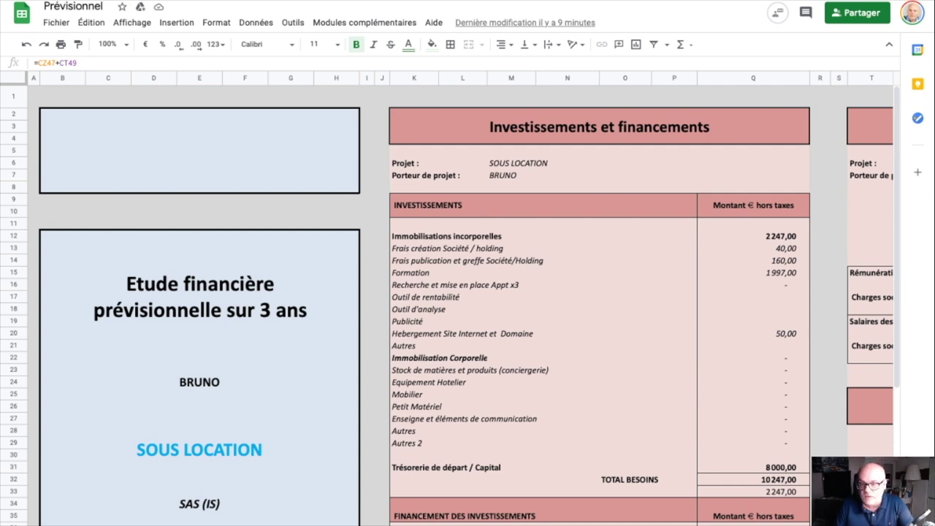
pyautogui.scroll(-2, 450, 305)
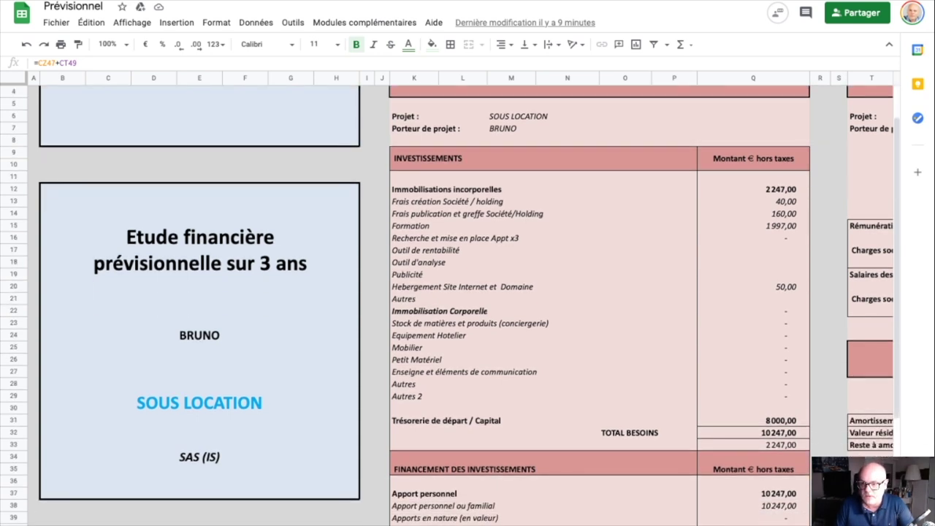
pyautogui.scroll(-6, 449, 305)
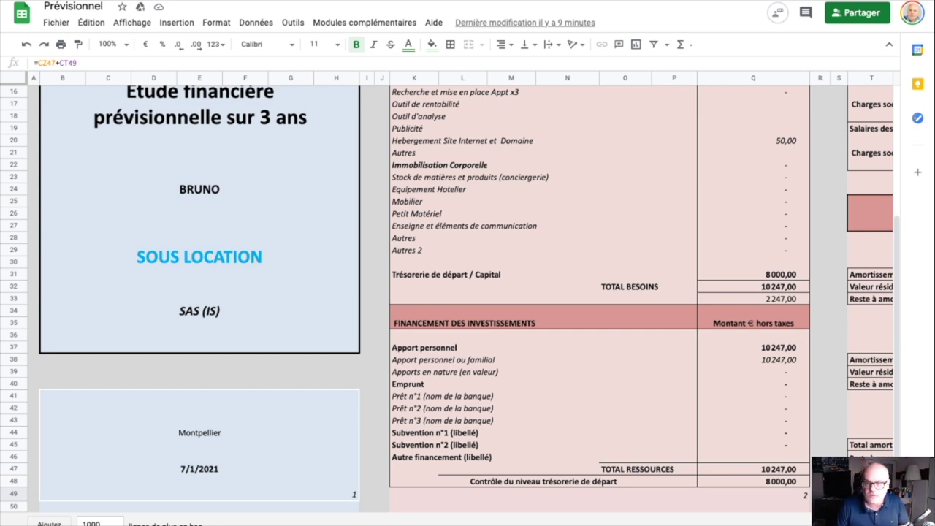
pyautogui.scroll(8, 450, 305)
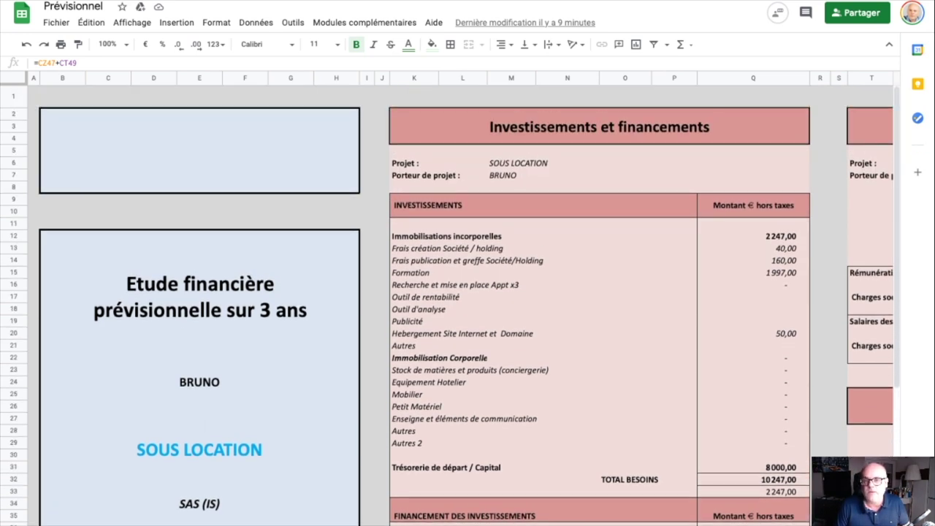
pyautogui.scroll(-1, 449, 305)
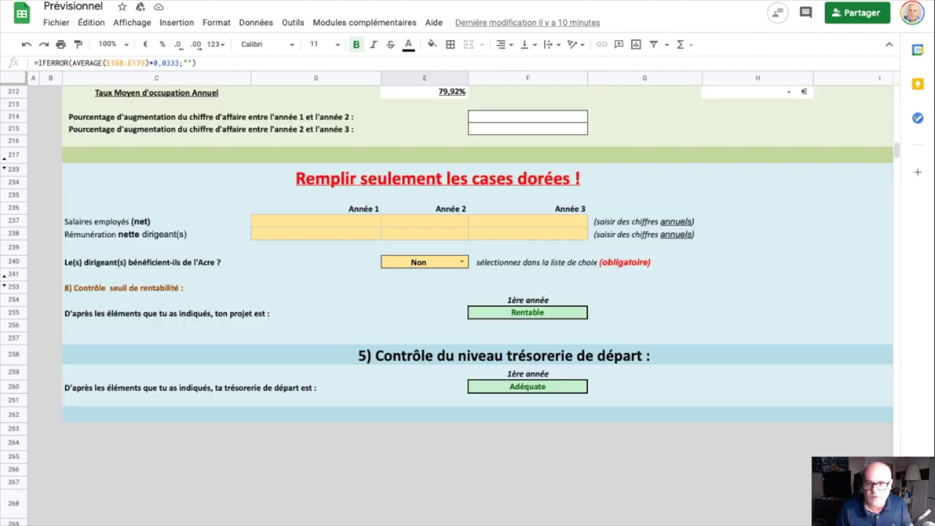
# Step: Go back up the input sheet and review the start-up needs in section 1, from Immobilisation Incorporelle to Trésorerie de départ / Capital
pyautogui.scroll(20, 474, 292)
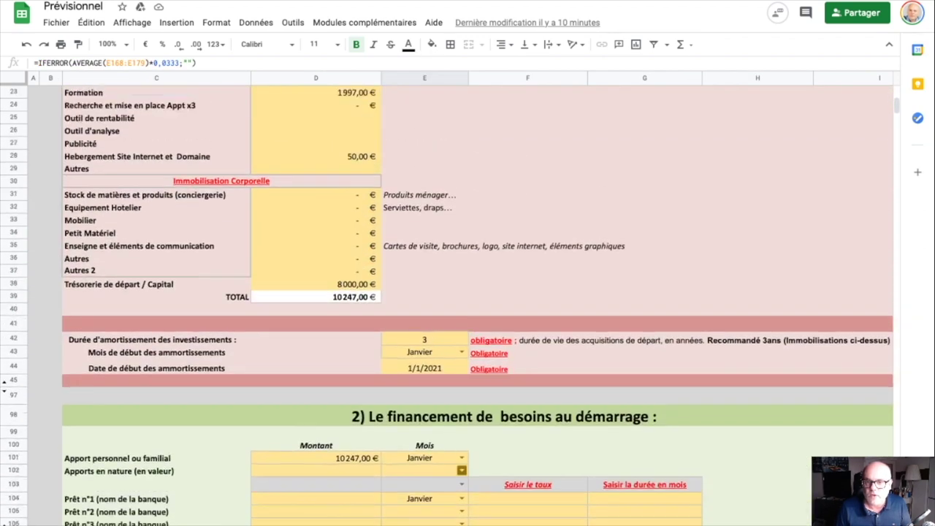
pyautogui.scroll(5, 475, 292)
pyautogui.scroll(-3, 475, 306)
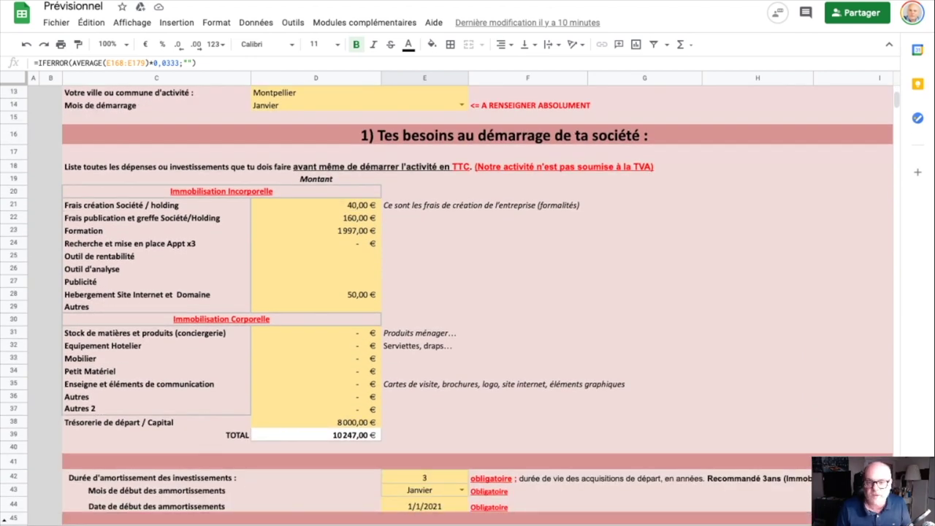
# Step: Return to the financial study sheet and compare the INVESTISSEMENTS items with FINANCEMENT DES INVESTISSEMENTS, from the table's title to the starting treasury check
pyautogui.hotkey('ctrl', 'shift', 'pagedown')
pyautogui.scroll(2, 468, 307)
pyautogui.scroll(-2, 467, 307)
pyautogui.scroll(-2, 467, 305)
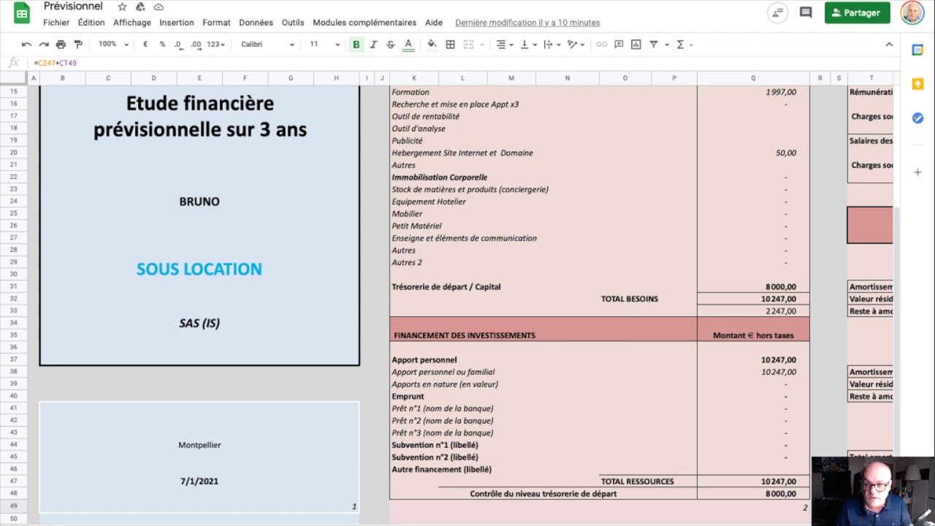
pyautogui.scroll(4, 467, 305)
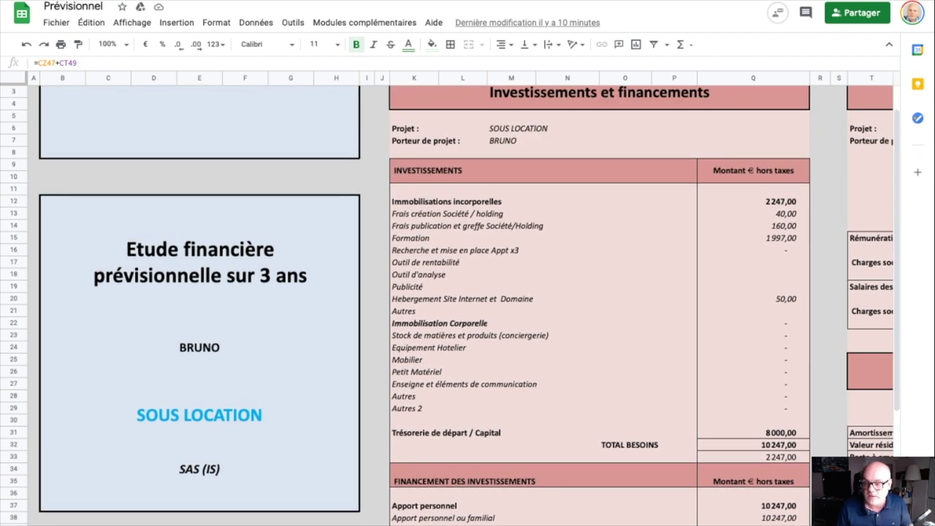
pyautogui.scroll(1, 468, 305)
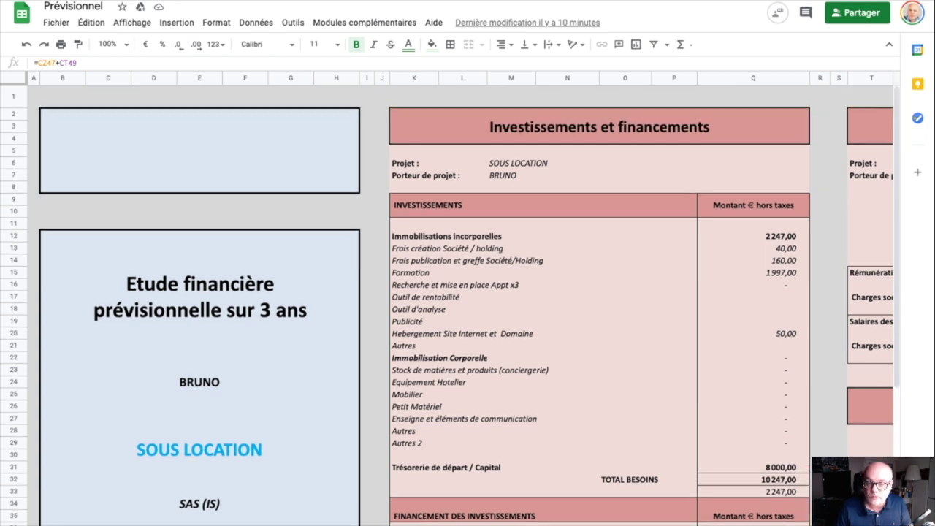
pyautogui.scroll(-4, 467, 305)
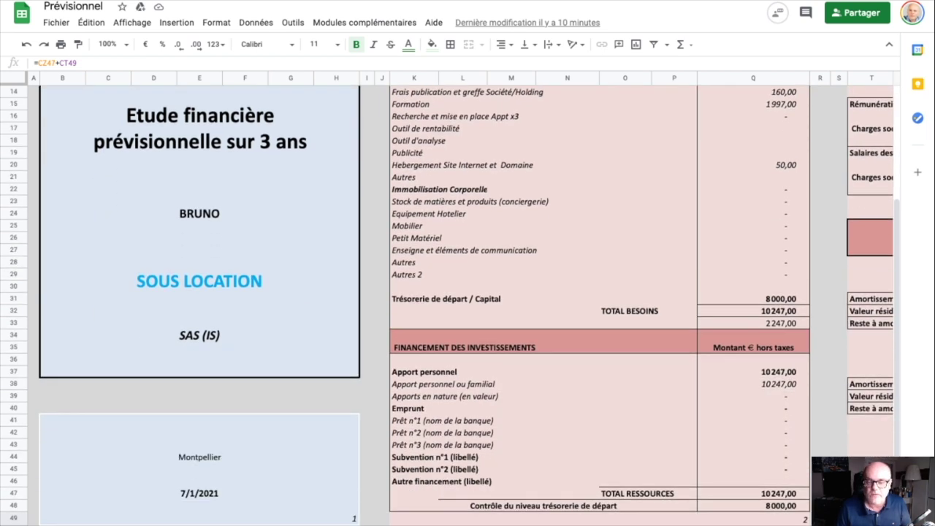
pyautogui.scroll(-1, 468, 305)
pyautogui.scroll(3, 467, 305)
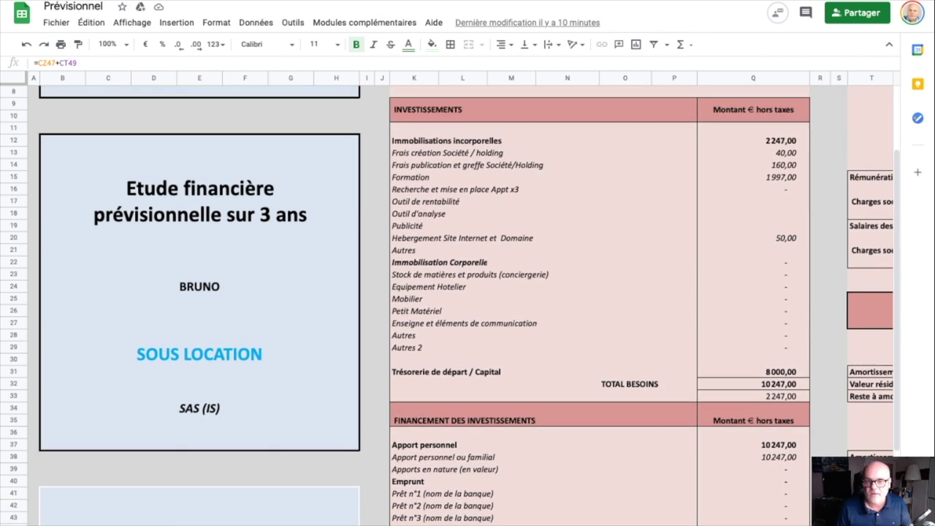
pyautogui.scroll(3, 468, 306)
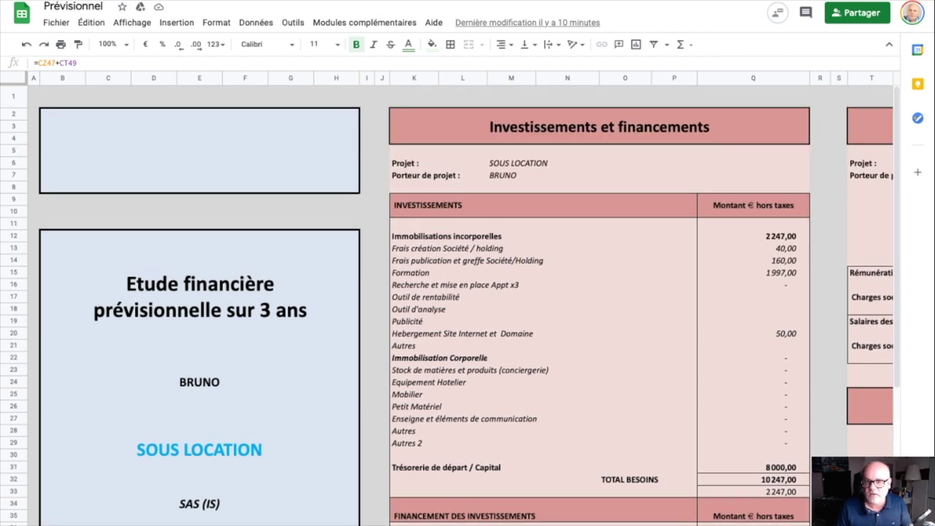